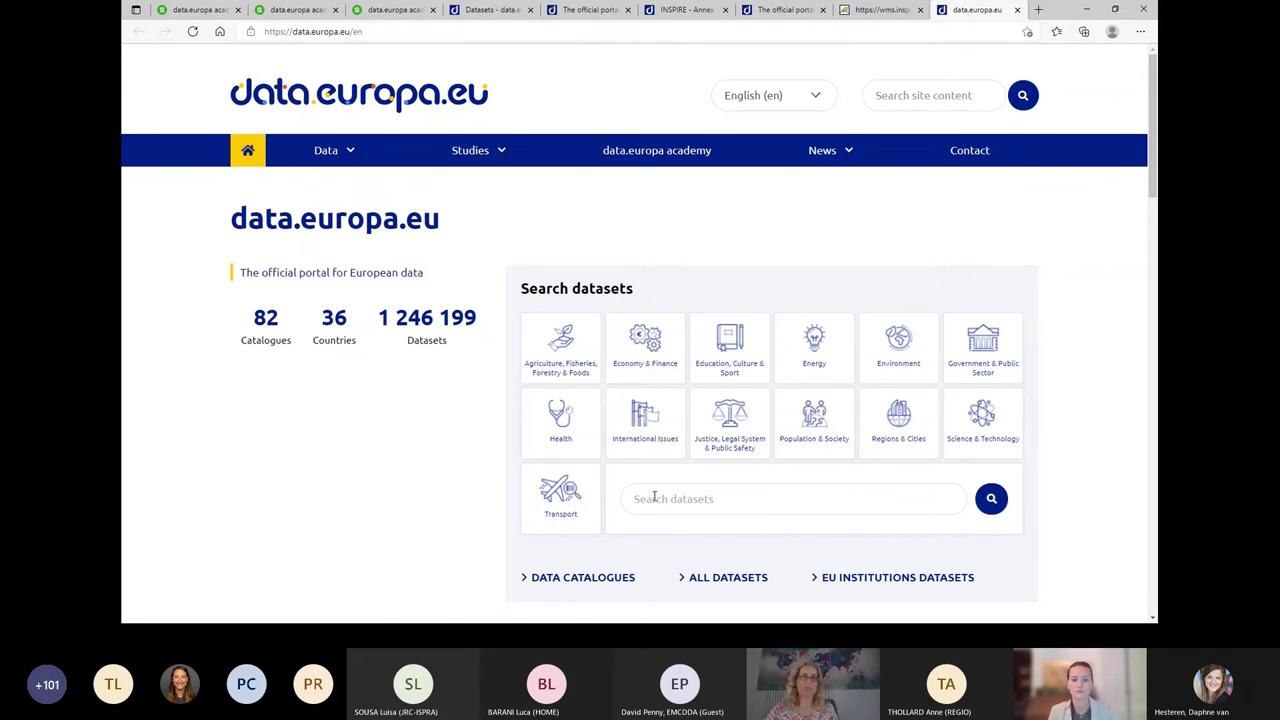
# Step: Search the portal's datasets for "covid-19"
pyautogui.click(655, 497)
pyautogui.write('c')
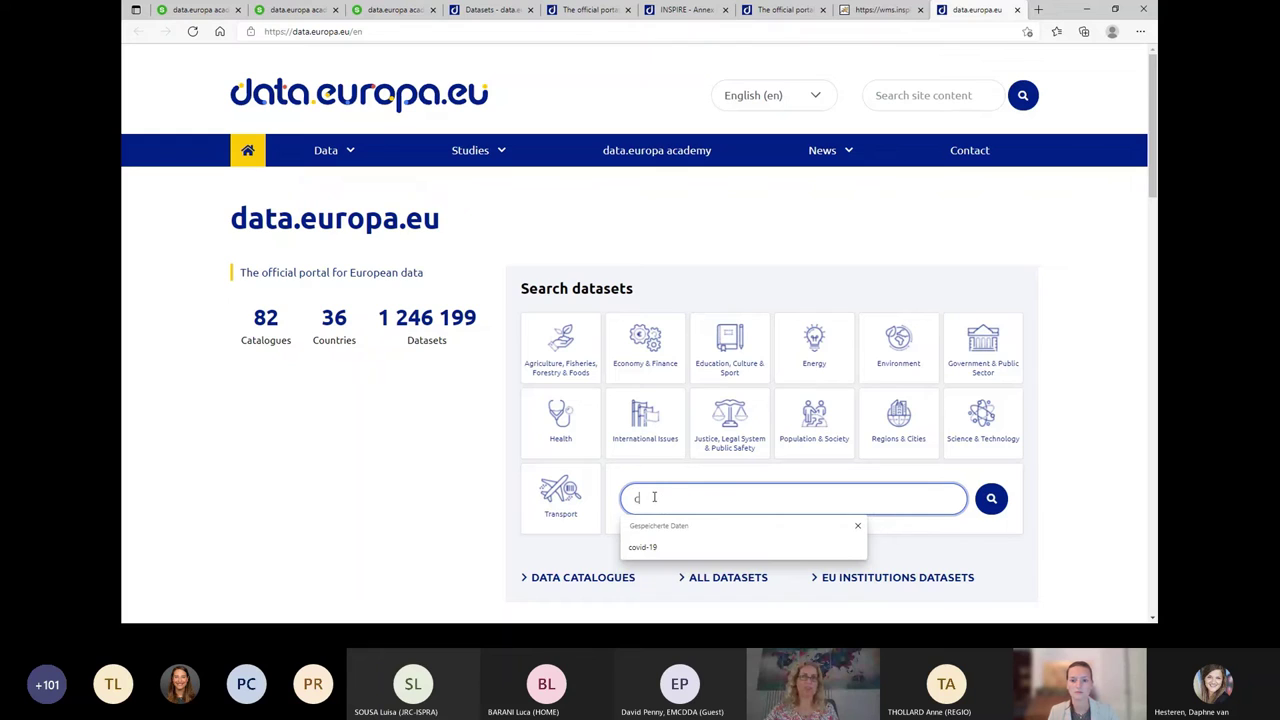
pyautogui.write('ovid-19')
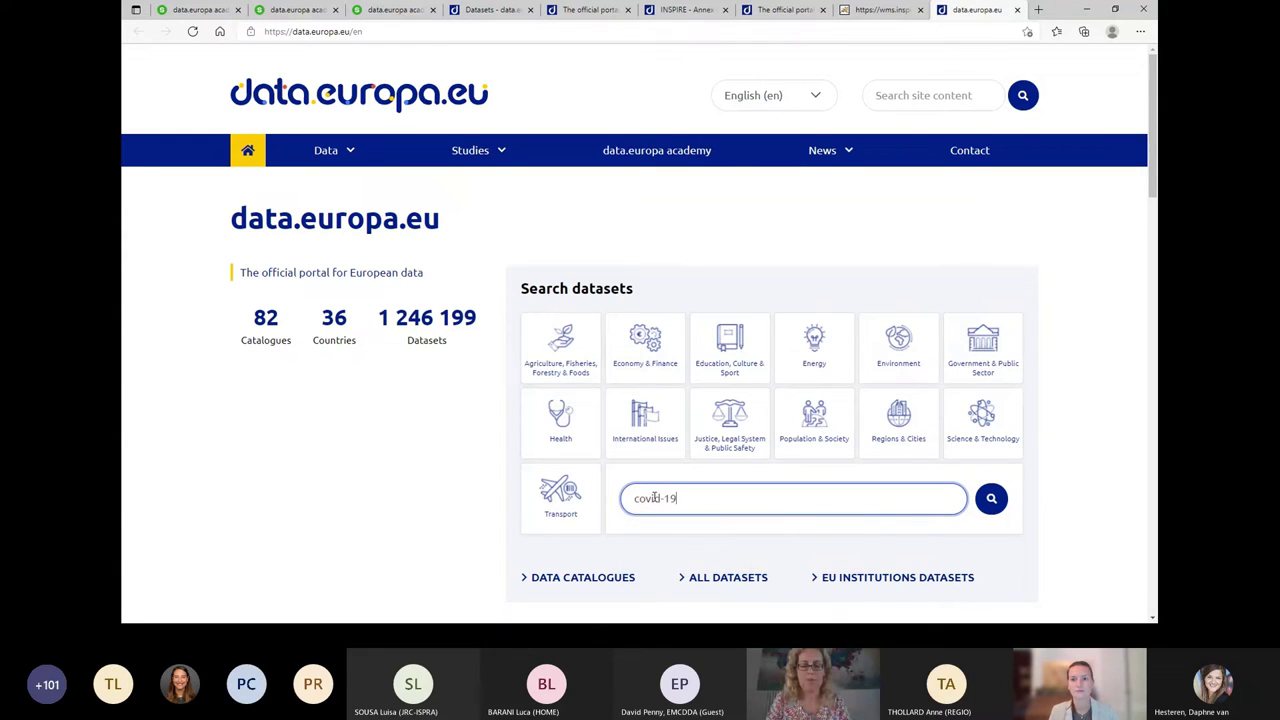
pyautogui.press('Return')
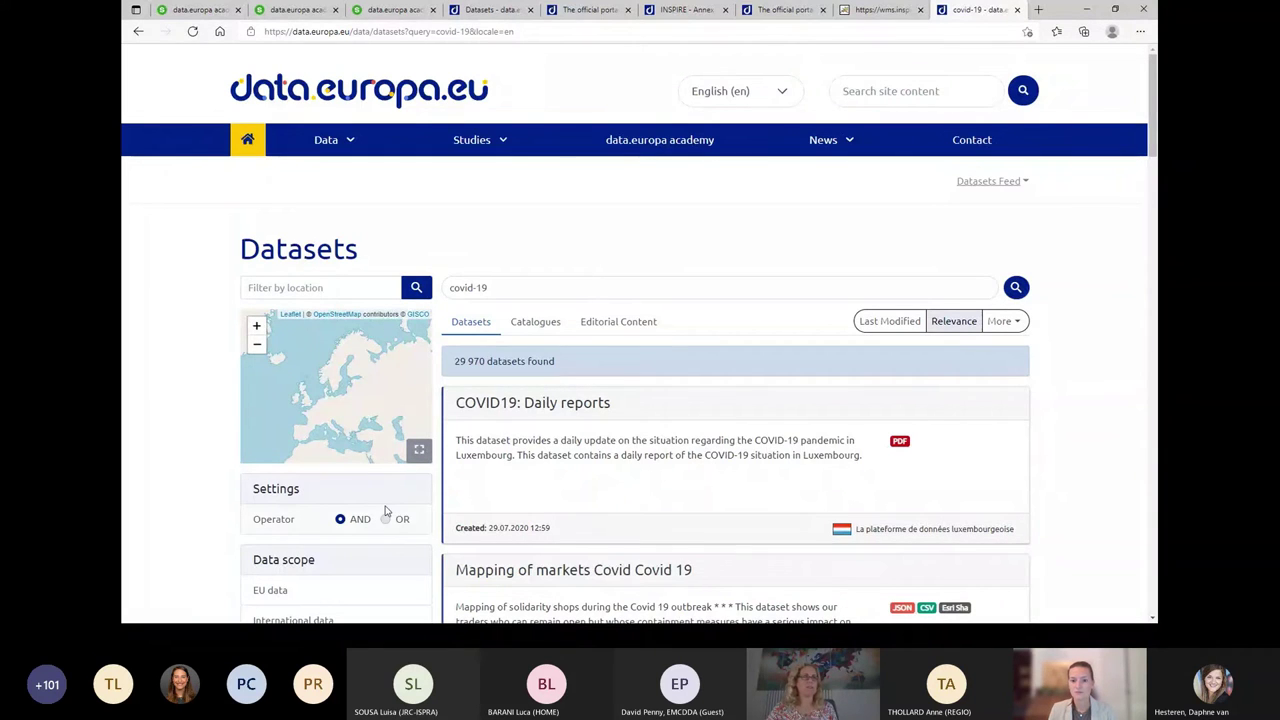
# Step: Restrict the results to EU data and open the dataset "COVID-19 Coronavirus data - weekly (from 17 December 2020)"
pyautogui.scroll(-1, 580, 240)
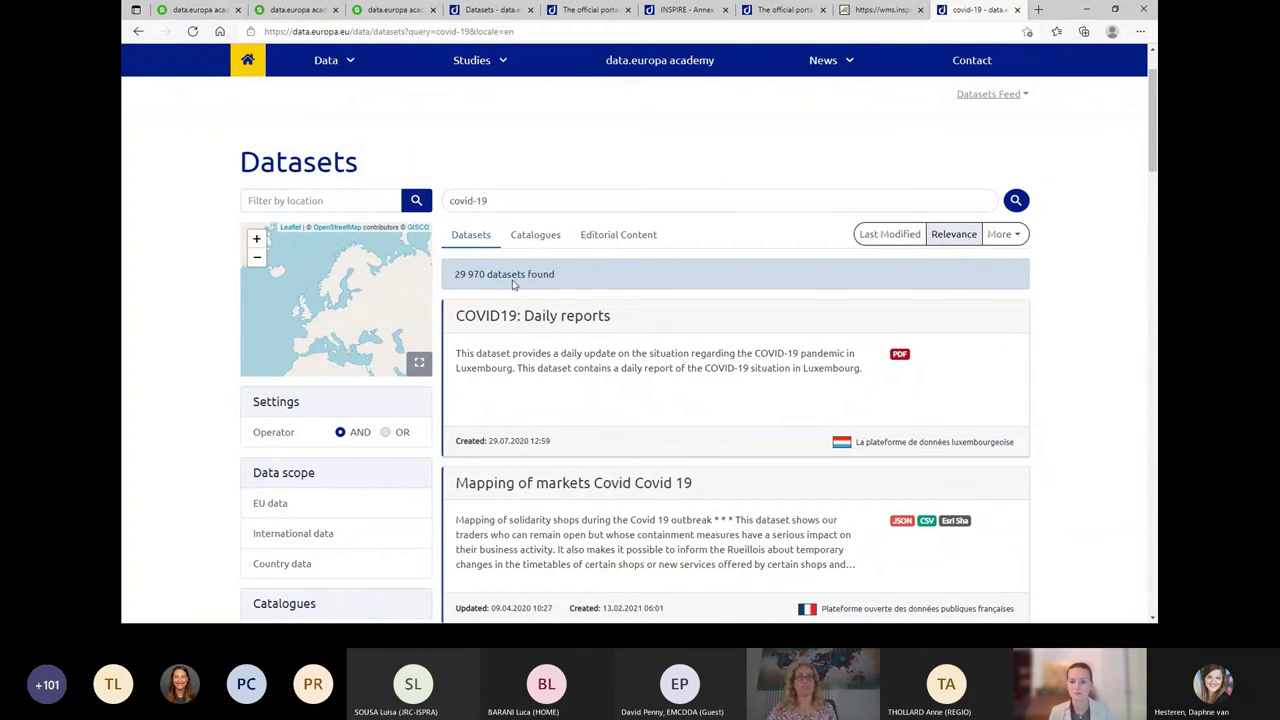
pyautogui.click(308, 503)
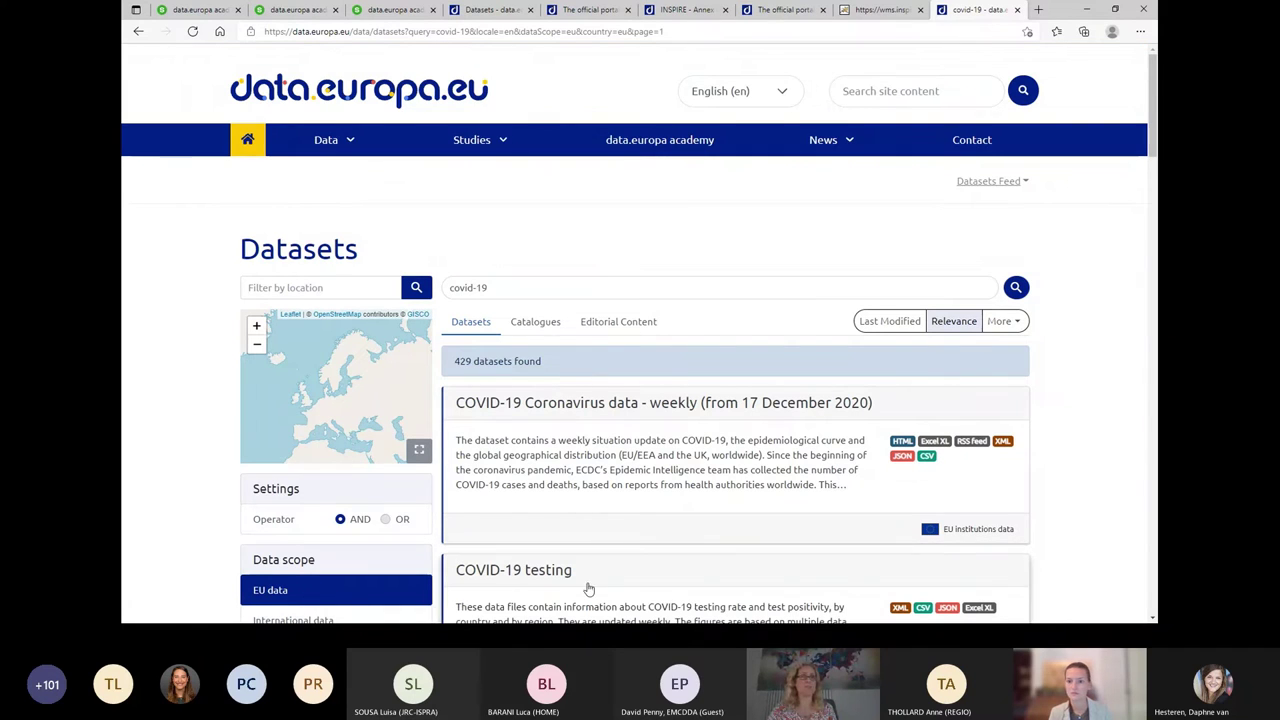
pyautogui.click(624, 405)
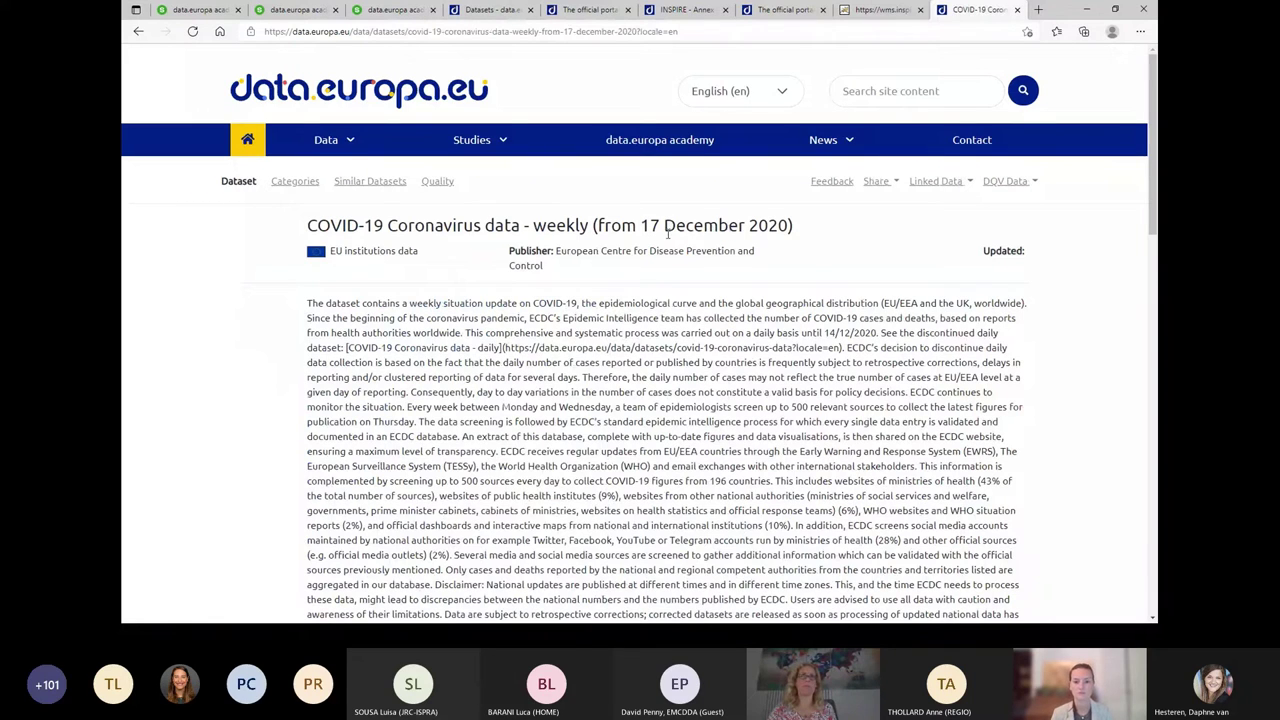
# Step: Examine the dataset's publisher, expand the list to all distributions, and review their file formats and visualisations
pyautogui.moveTo(555, 251); pyautogui.dragTo(636, 268)
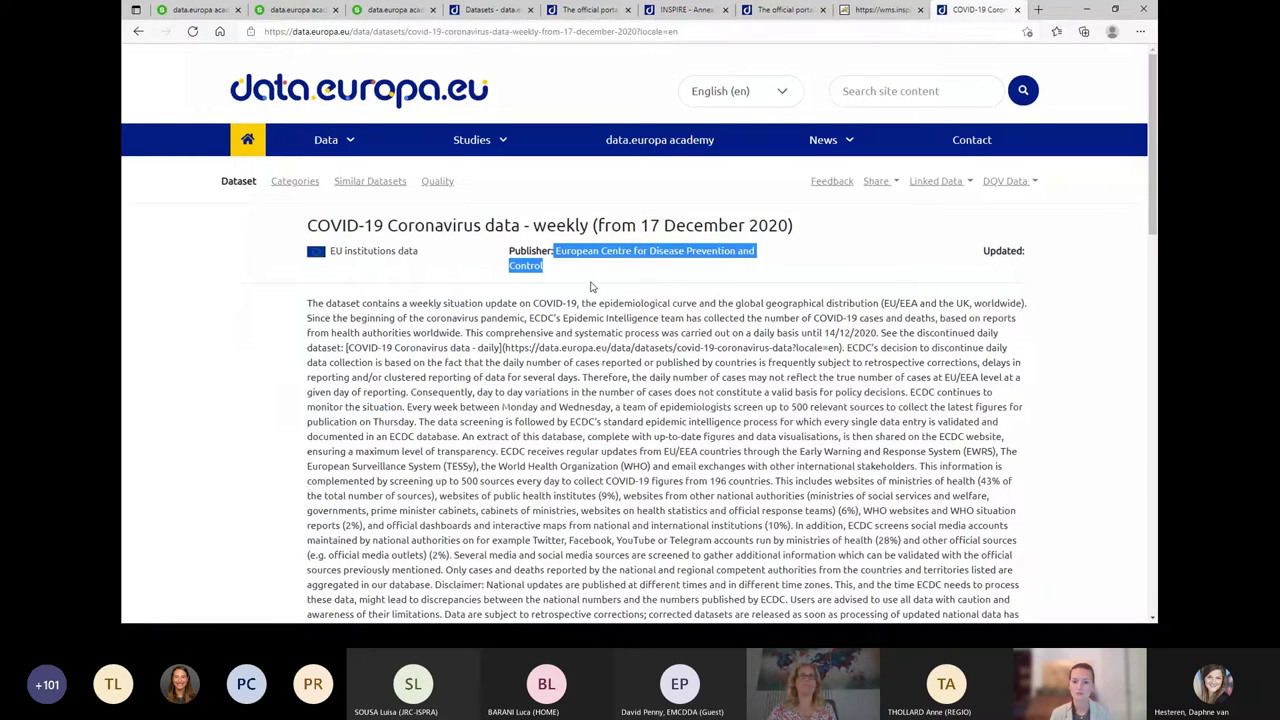
pyautogui.scroll(-3, 594, 293)
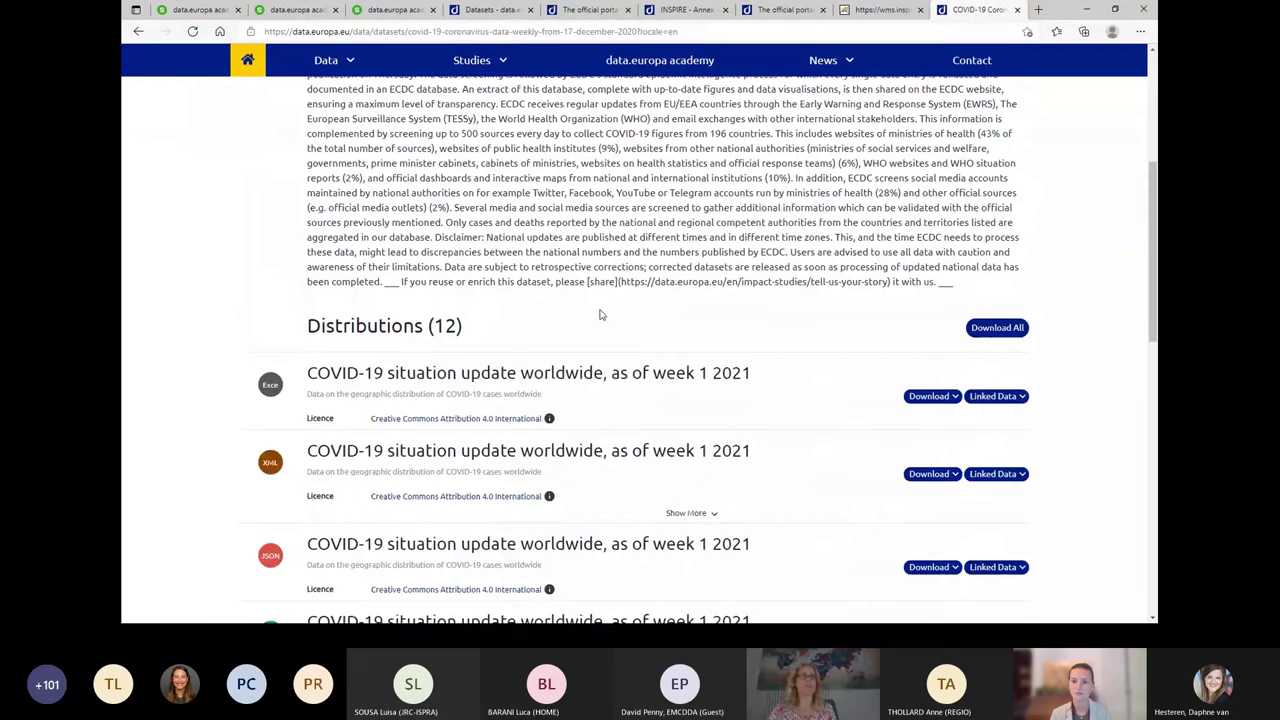
pyautogui.scroll(-2, 631, 332)
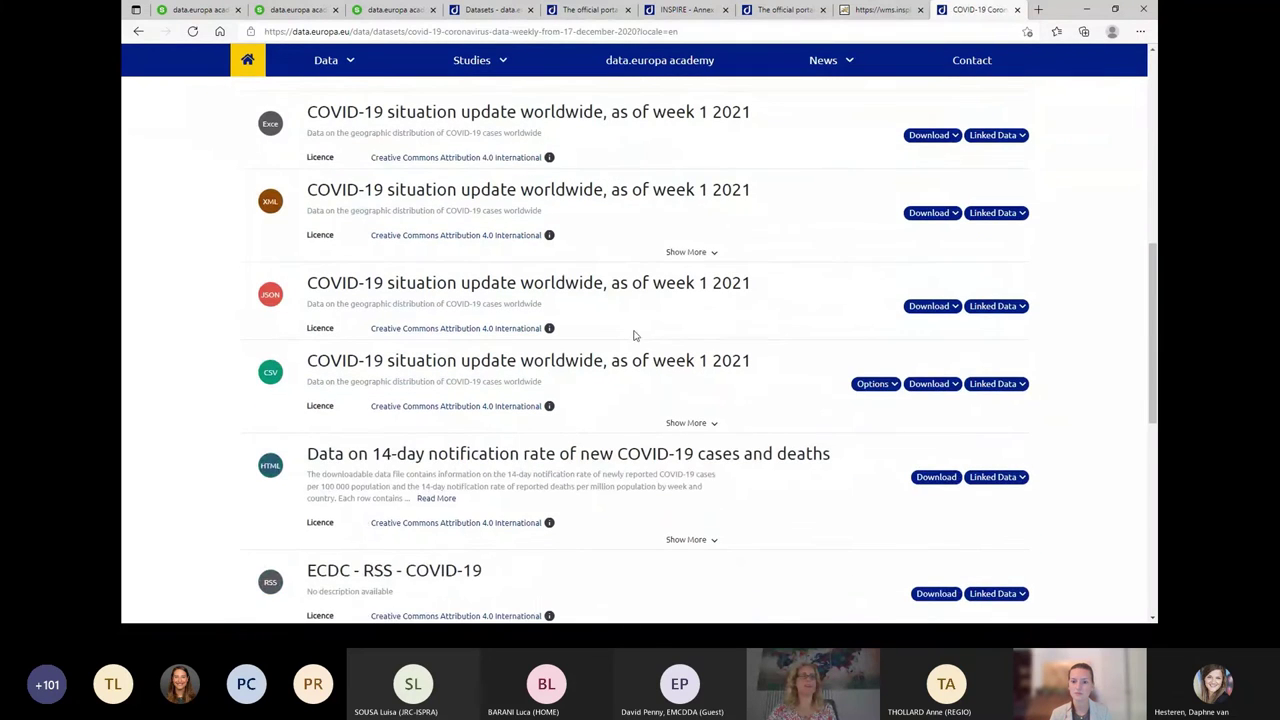
pyautogui.scroll(-1, 634, 335)
pyautogui.scroll(-1, 634, 336)
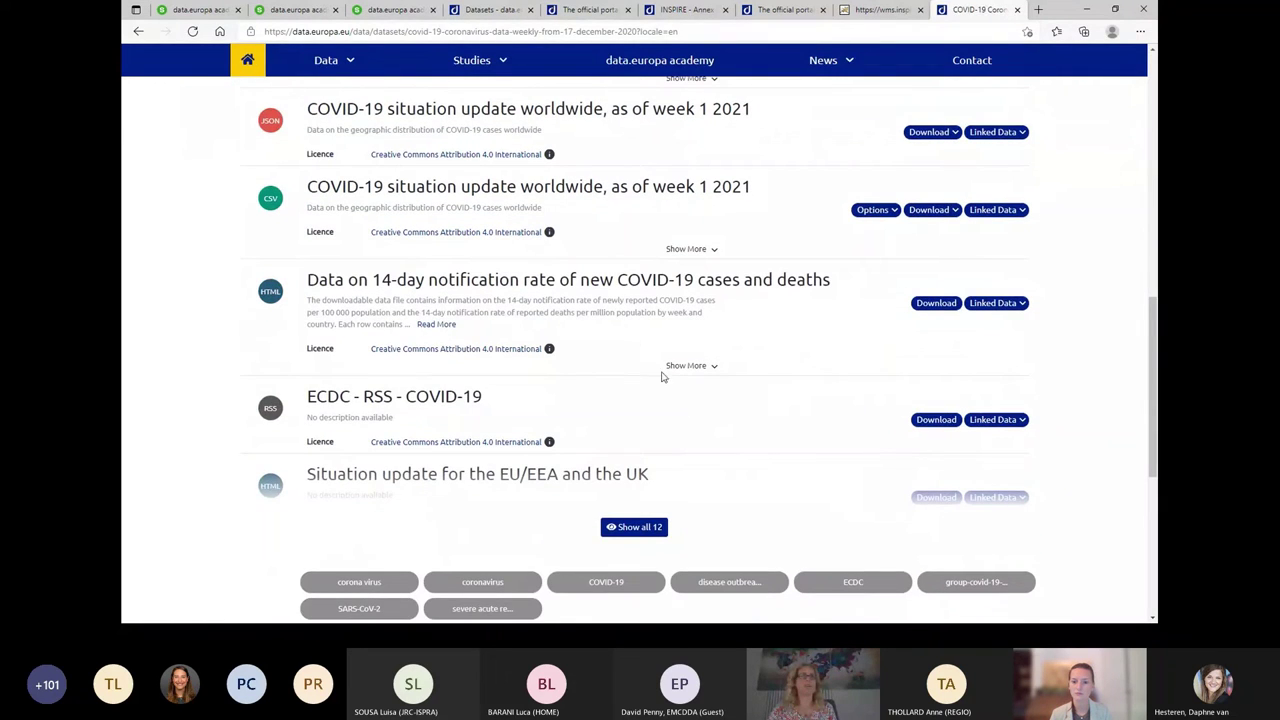
pyautogui.click(626, 526)
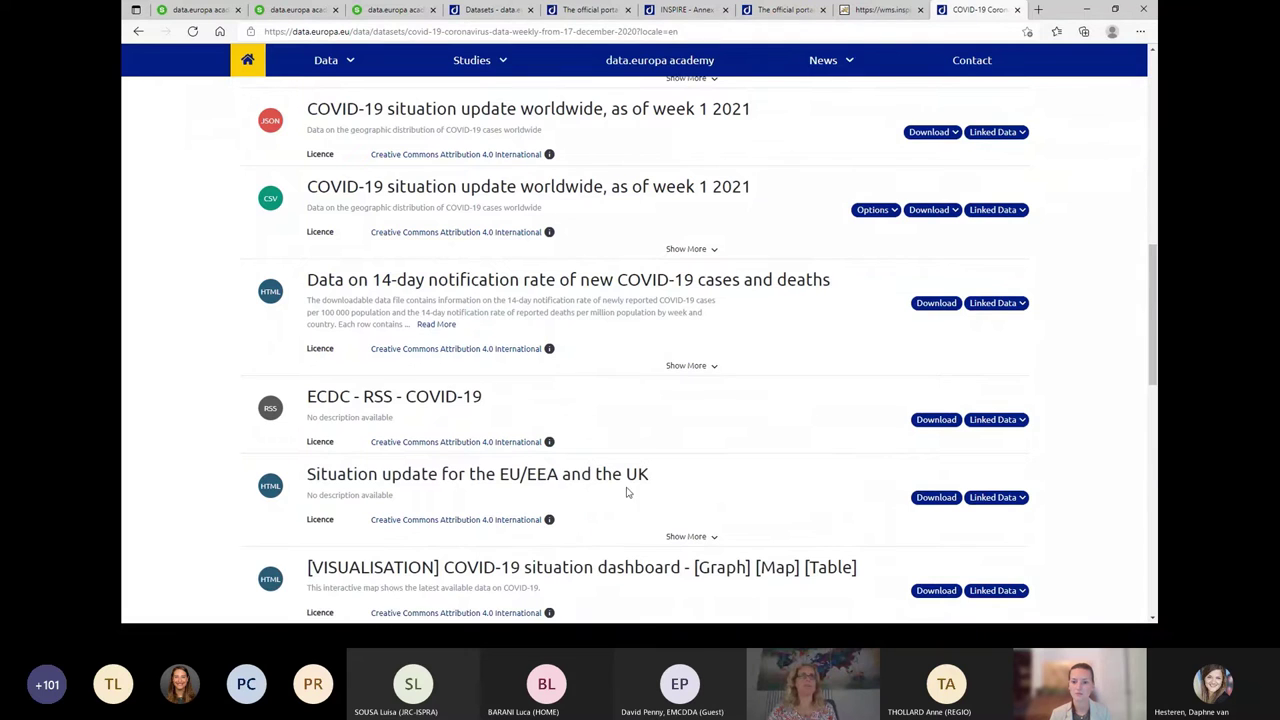
pyautogui.scroll(4, 583, 420)
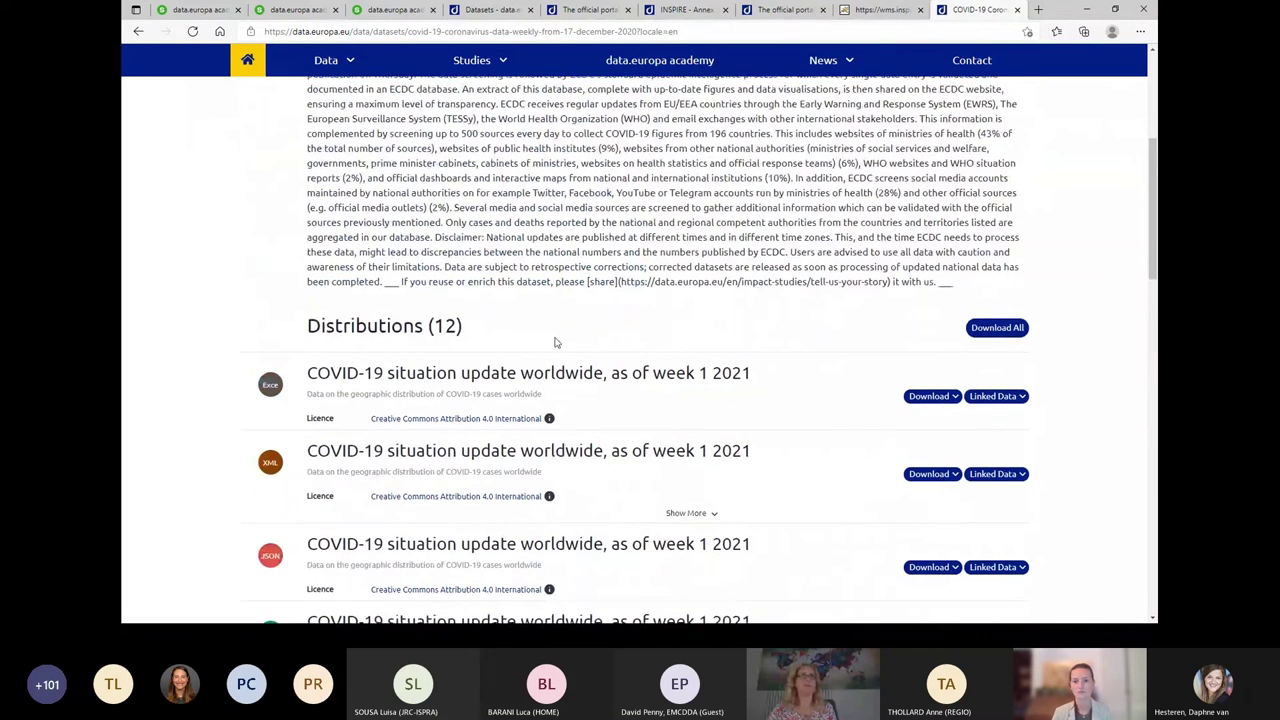
pyautogui.scroll(-2, 574, 360)
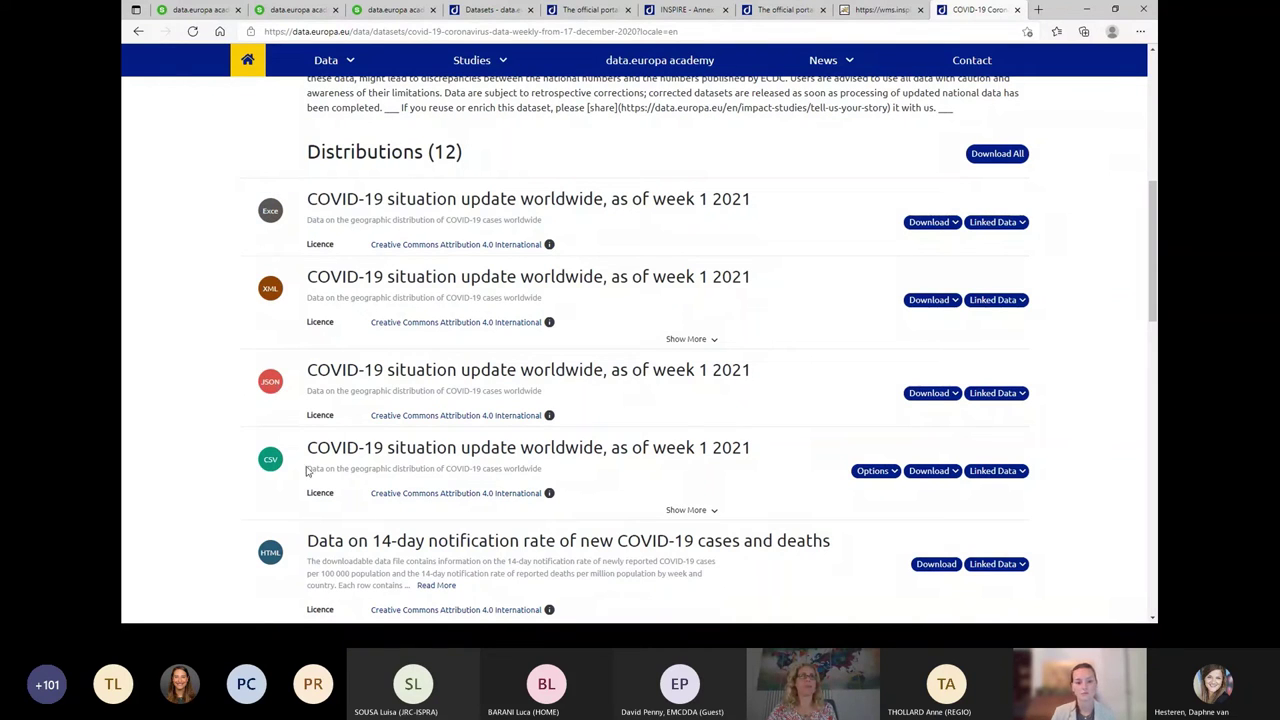
pyautogui.scroll(-3, 300, 460)
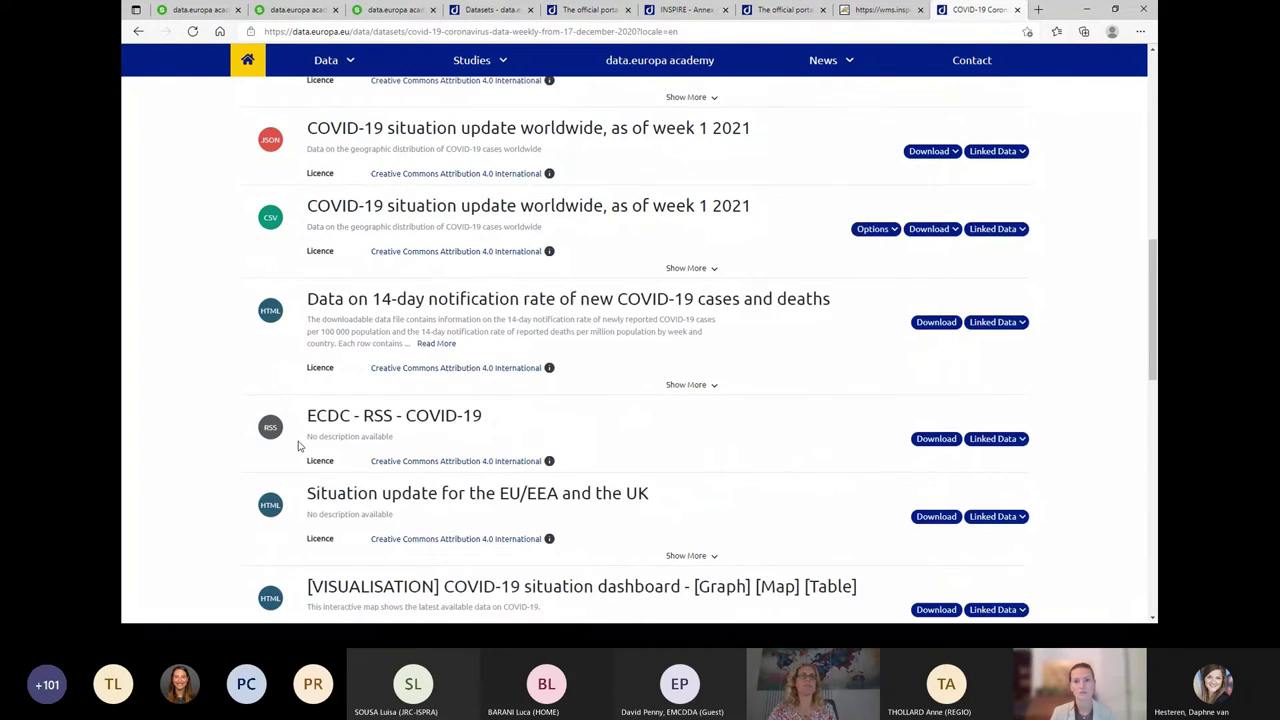
pyautogui.scroll(-1, 268, 360)
pyautogui.scroll(-2, 440, 436)
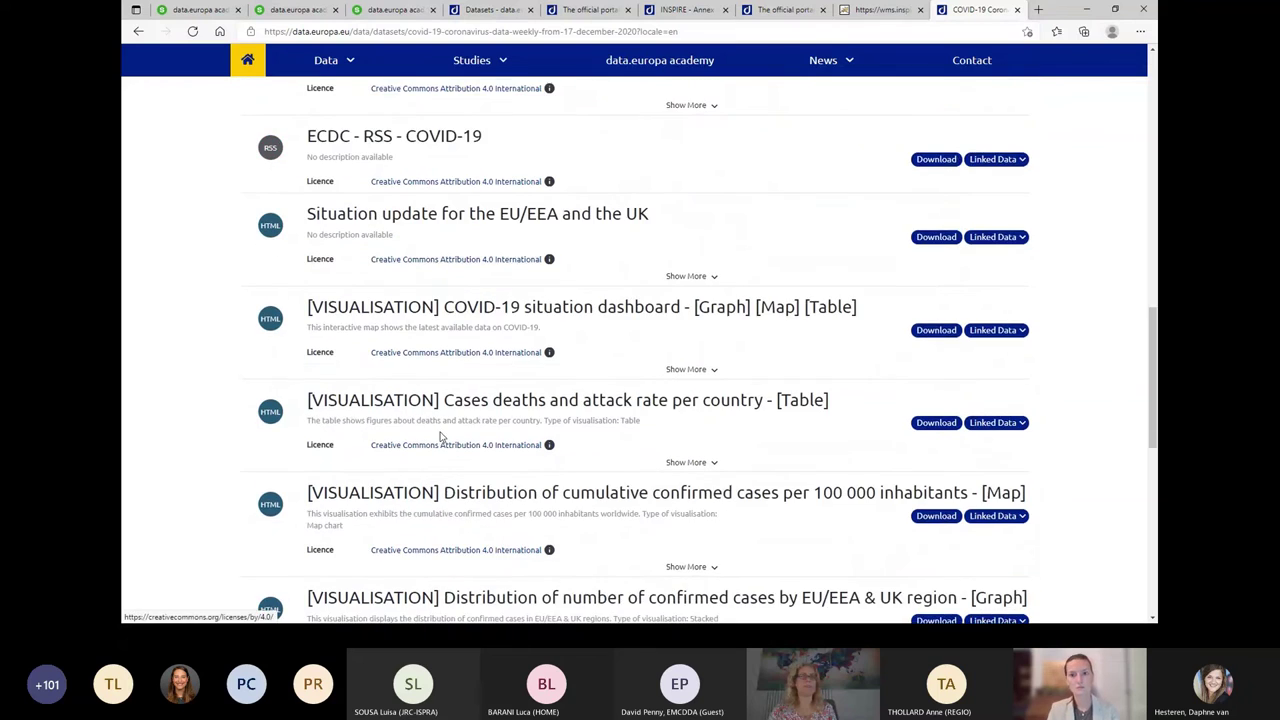
pyautogui.scroll(-3, 440, 436)
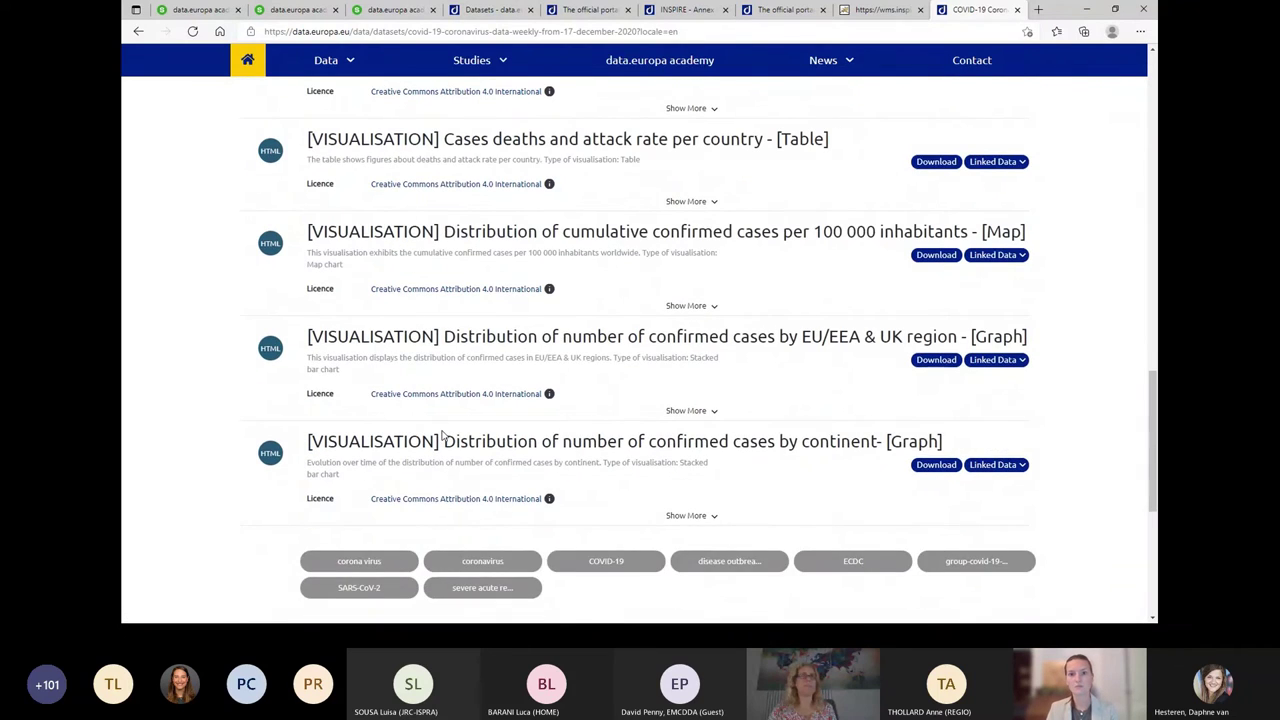
pyautogui.scroll(7, 441, 433)
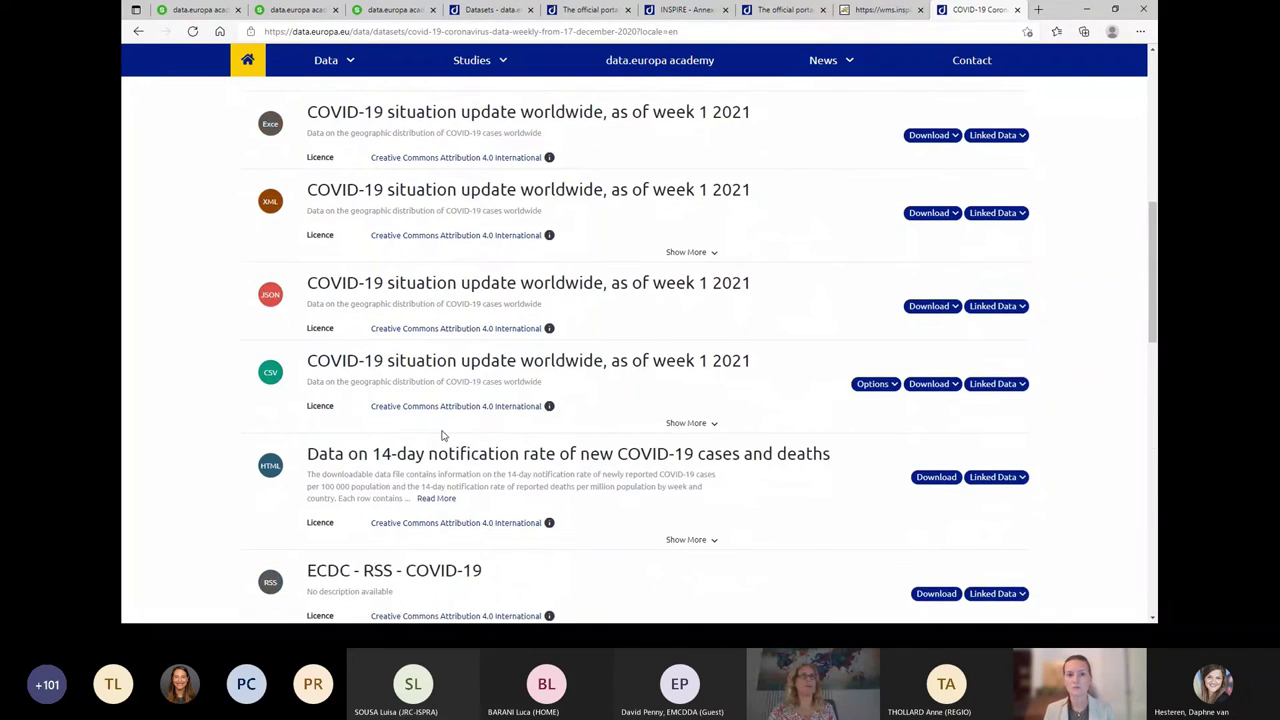
pyautogui.scroll(2, 443, 435)
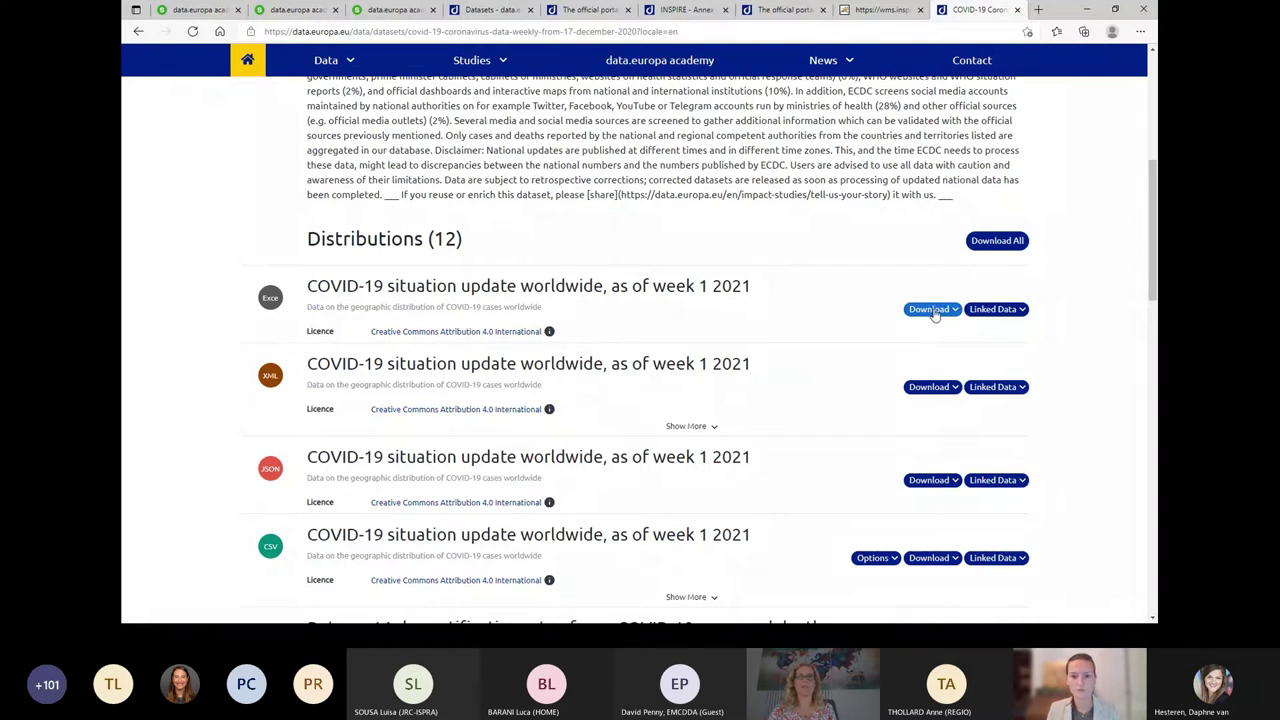
# Step: Download the Excel distribution of the worldwide situation update, switch to the workbook Download_ECDC_Covid-19.xlsx in Excel, and enlarge its window
pyautogui.click(933, 312)
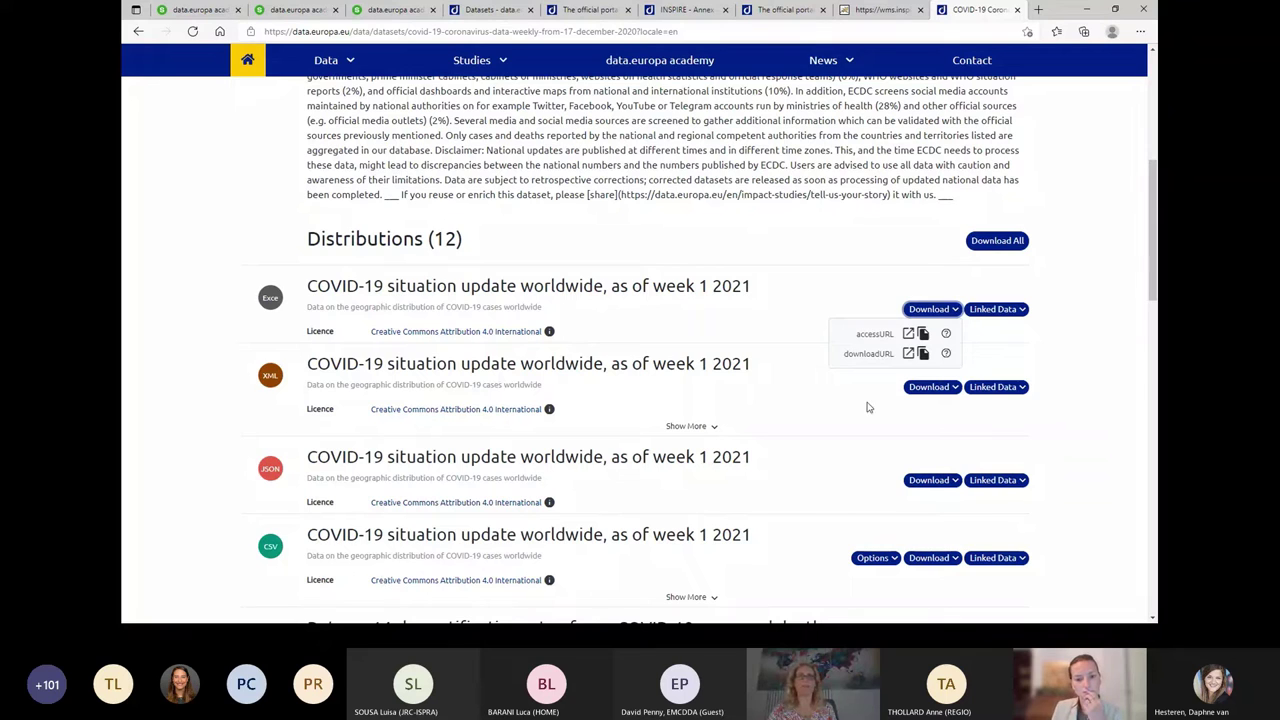
pyautogui.click(878, 358)
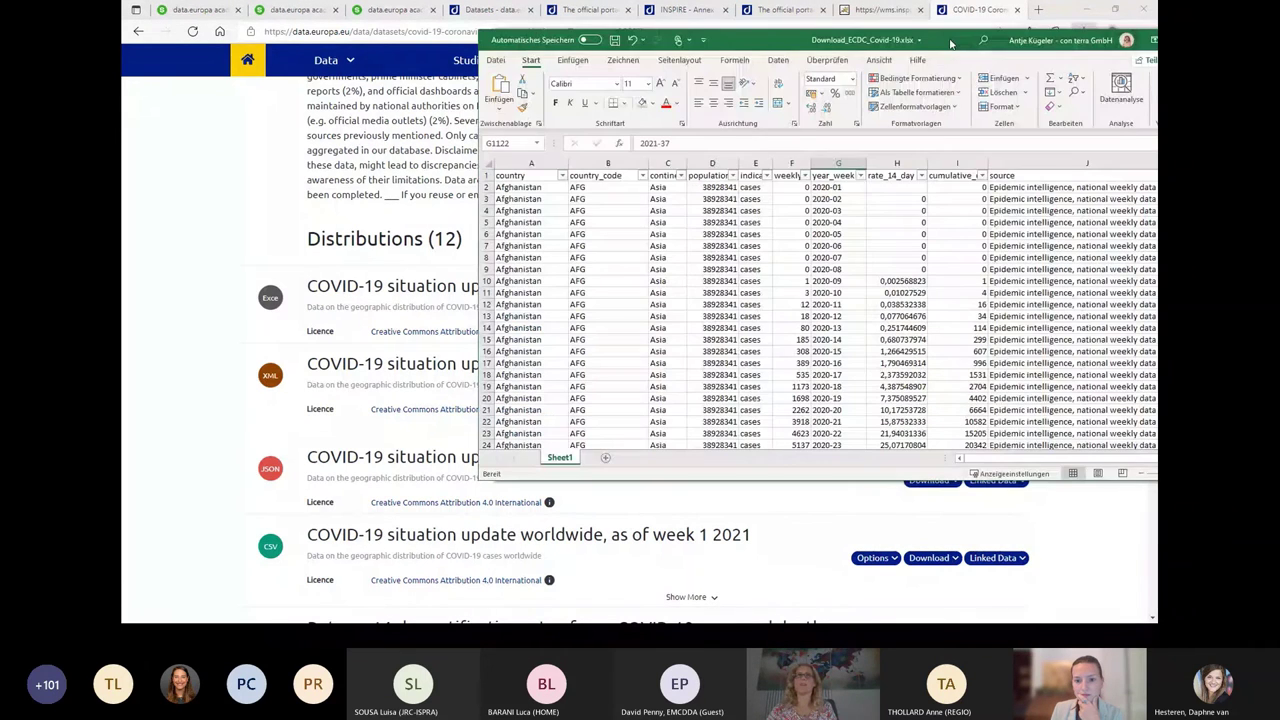
pyautogui.moveTo(943, 58); pyautogui.dragTo(704, 77)
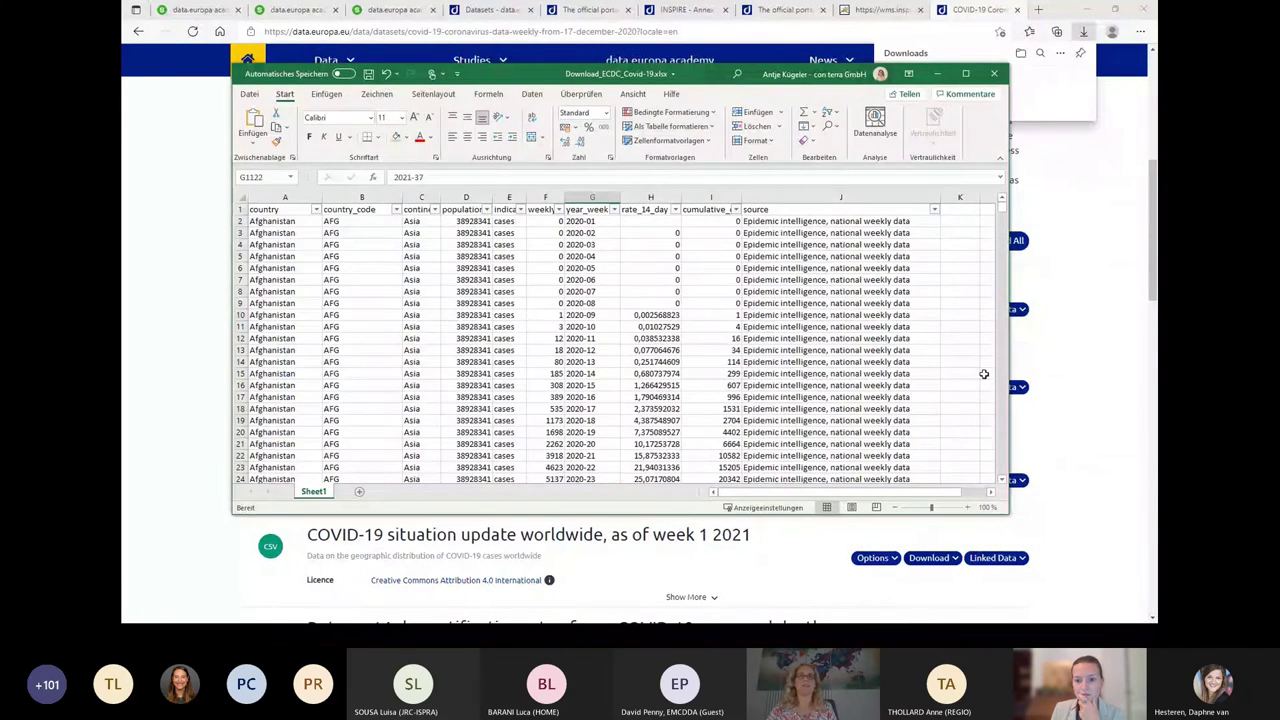
pyautogui.moveTo(1007, 512); pyautogui.dragTo(1080, 603)
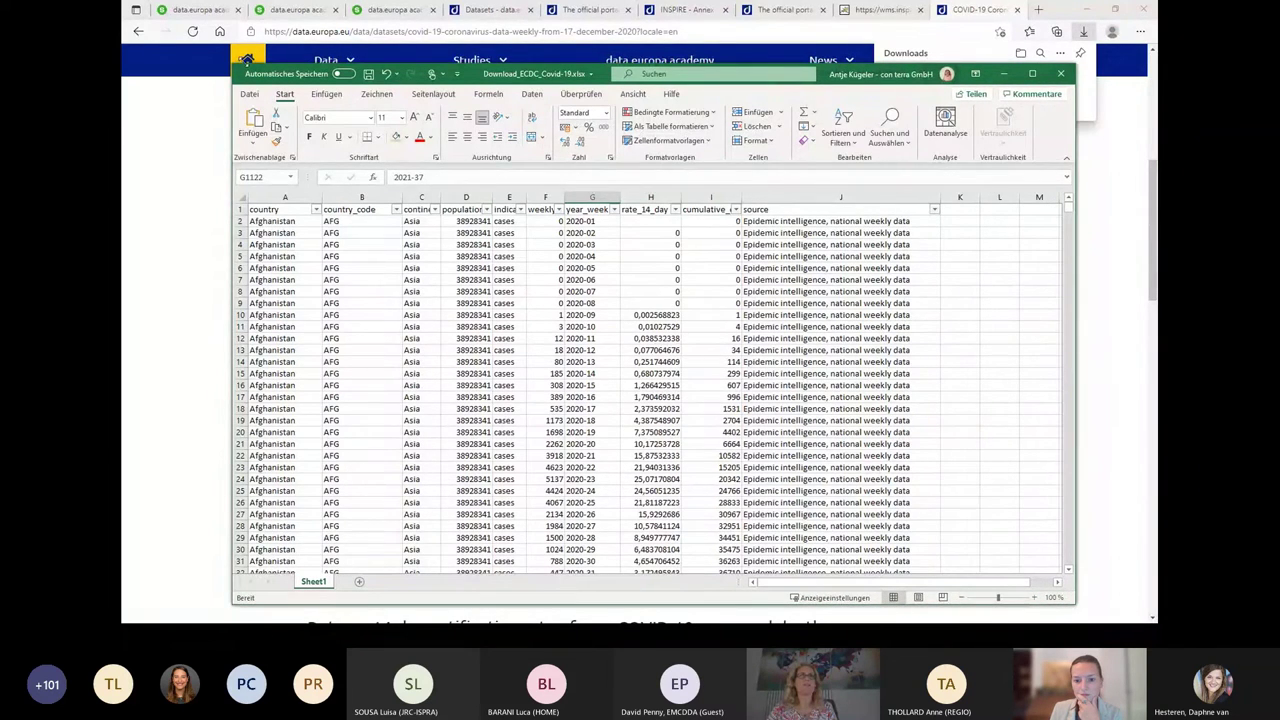
pyautogui.moveTo(233, 66); pyautogui.dragTo(205, 45)
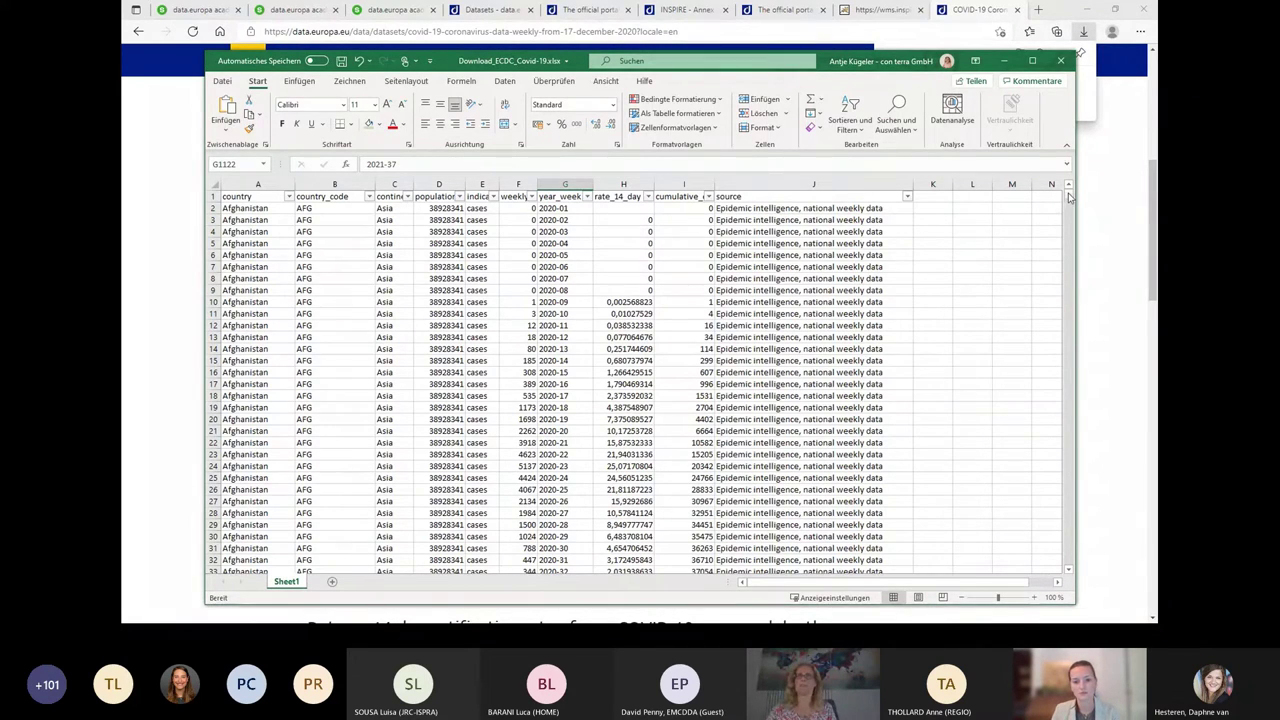
# Step: Filter the year_week column so that only week 2021-37 is selected
pyautogui.moveTo(1068, 201)
pyautogui.mouseDown()
pyautogui.moveTo(1066, 446)
pyautogui.moveTo(1080, 540)
pyautogui.moveTo(1068, 192)
pyautogui.mouseUp()
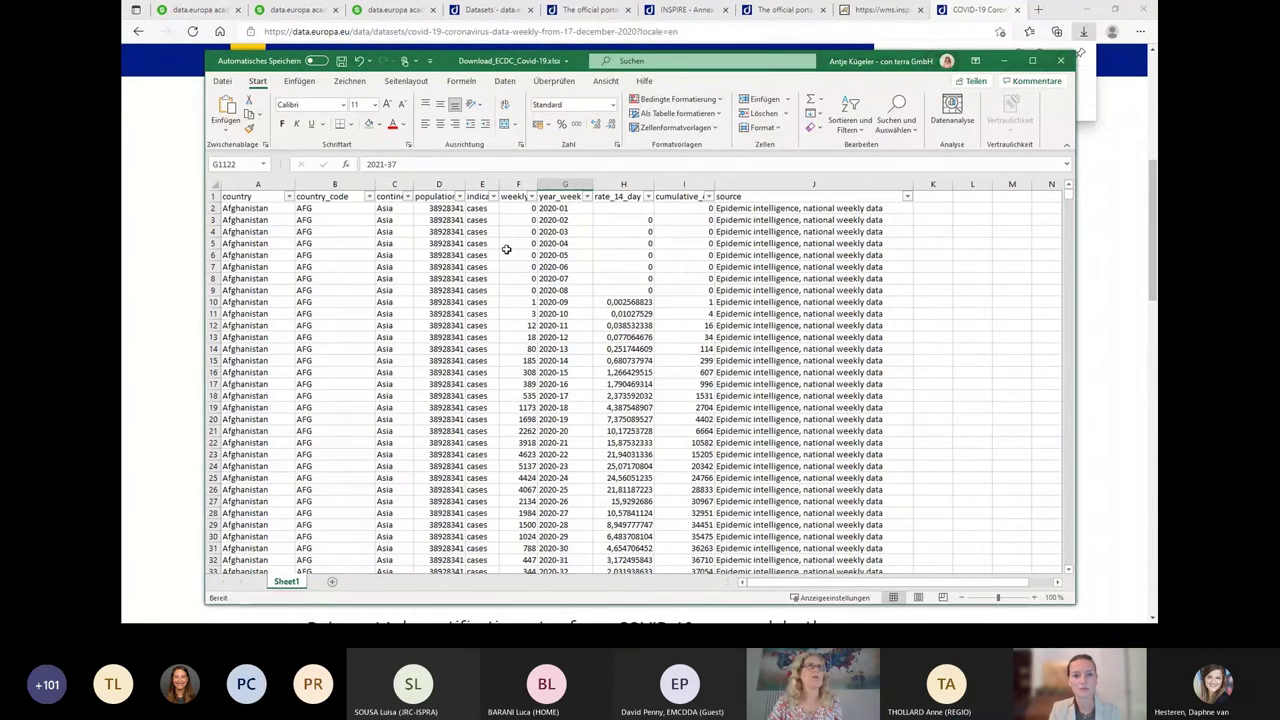
pyautogui.click(441, 207)
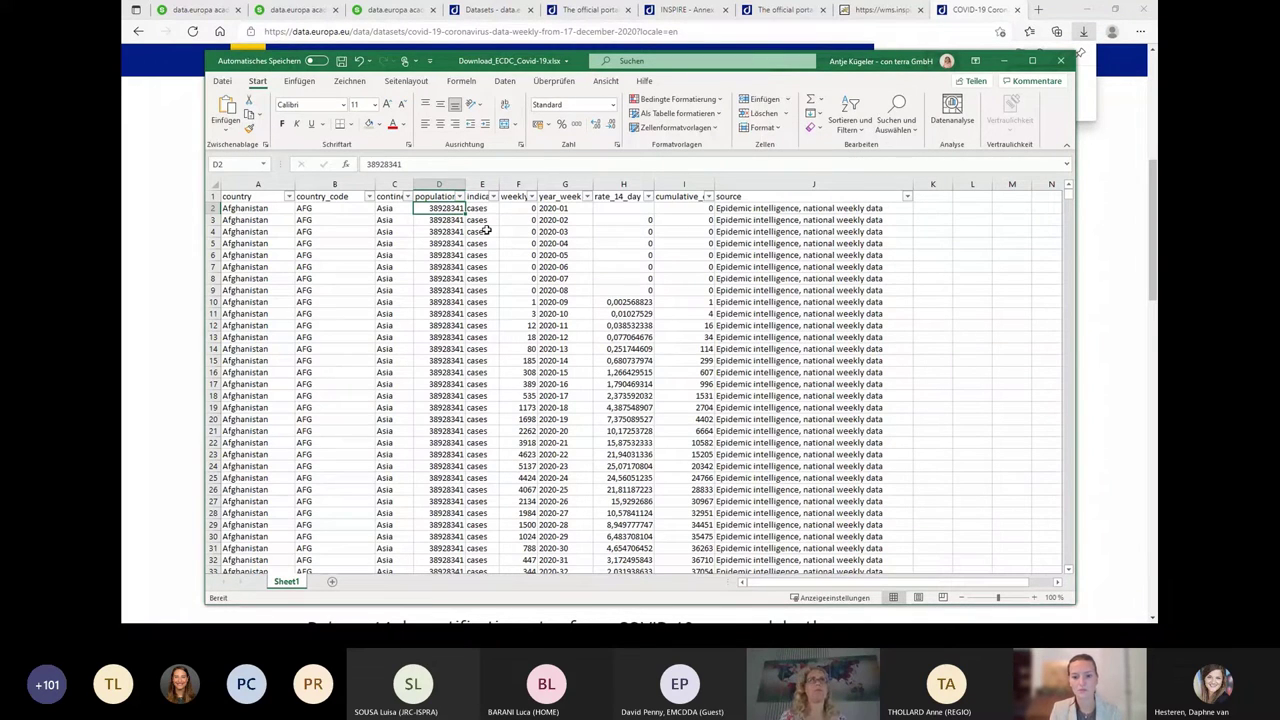
pyautogui.click(587, 196)
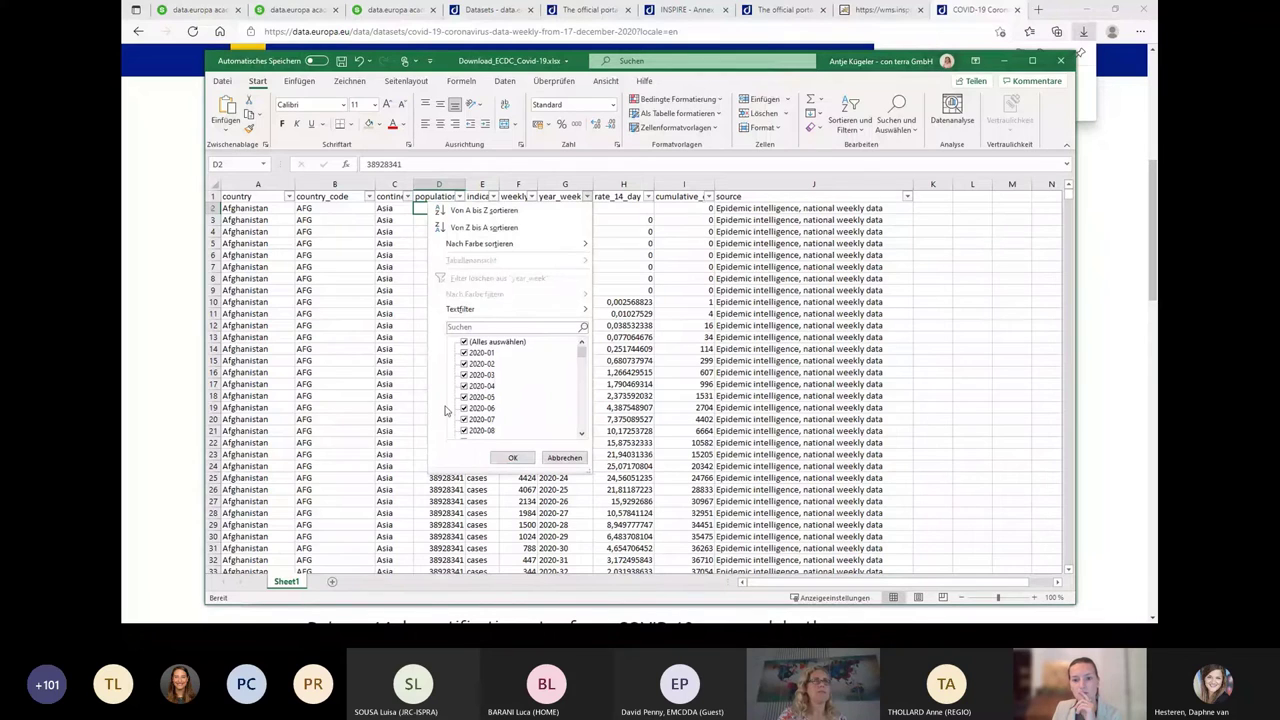
pyautogui.click(490, 342)
pyautogui.moveTo(581, 350); pyautogui.dragTo(582, 424)
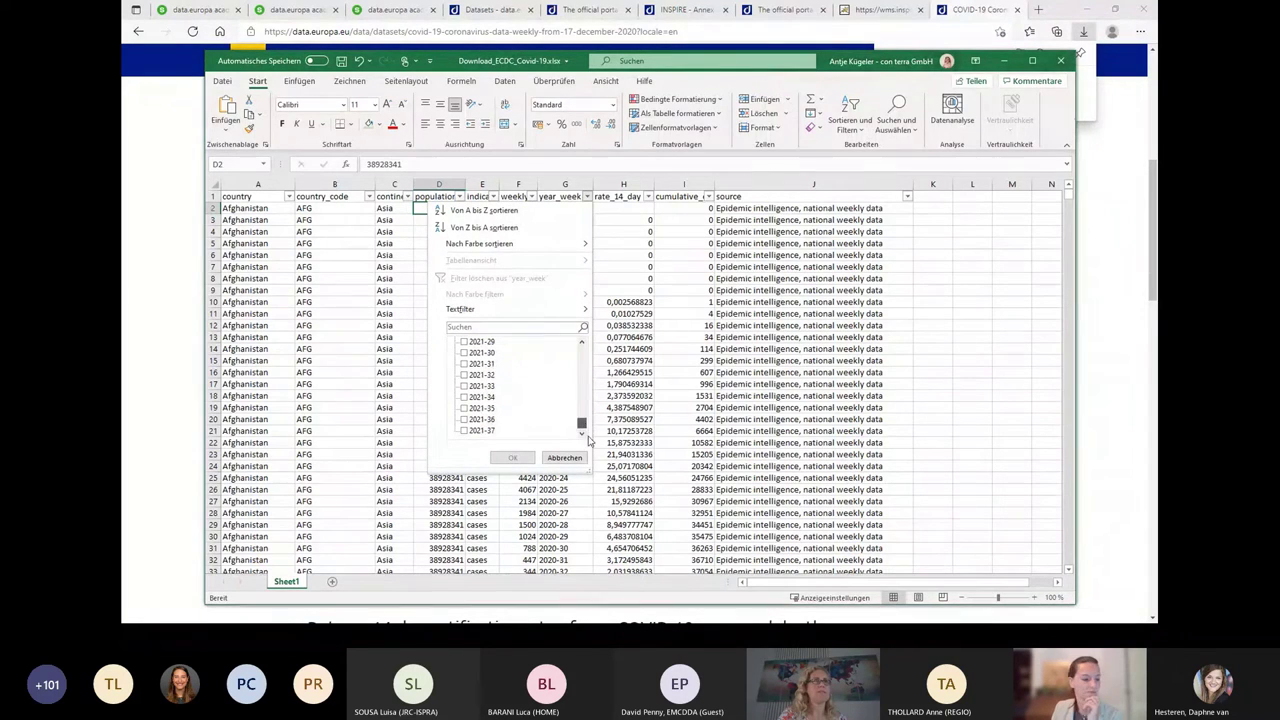
pyautogui.click(495, 432)
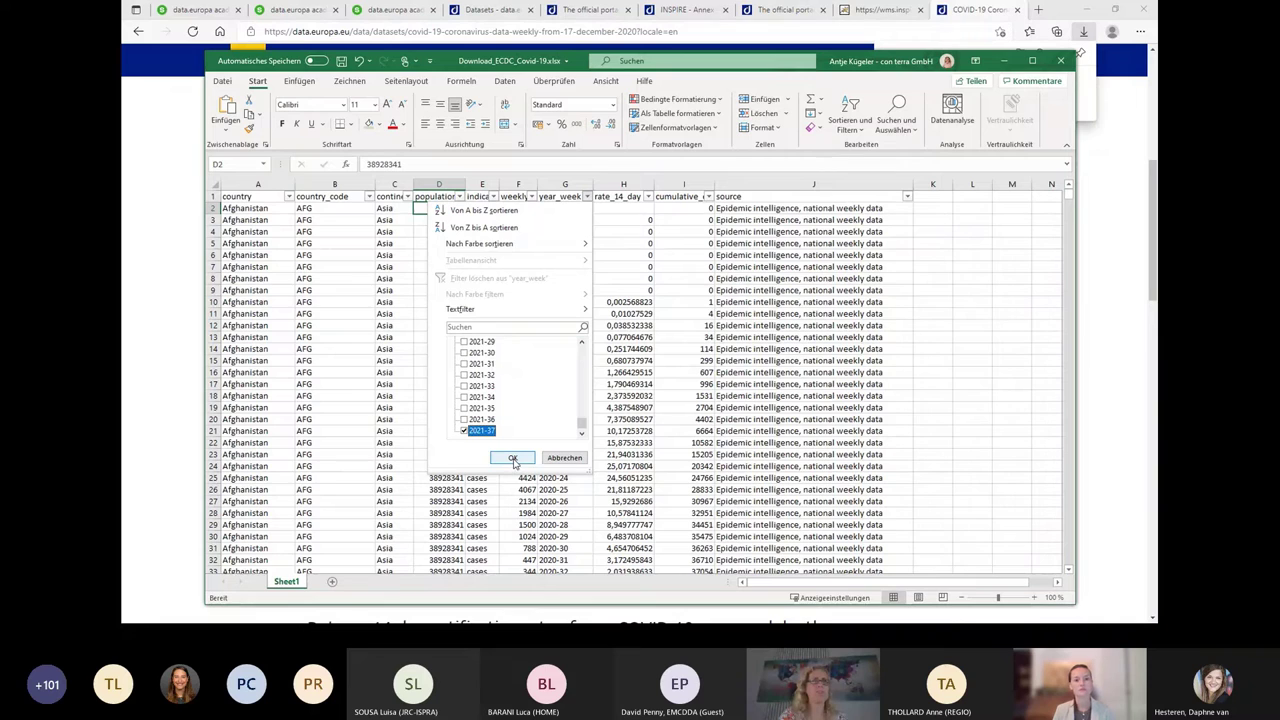
pyautogui.click(512, 458)
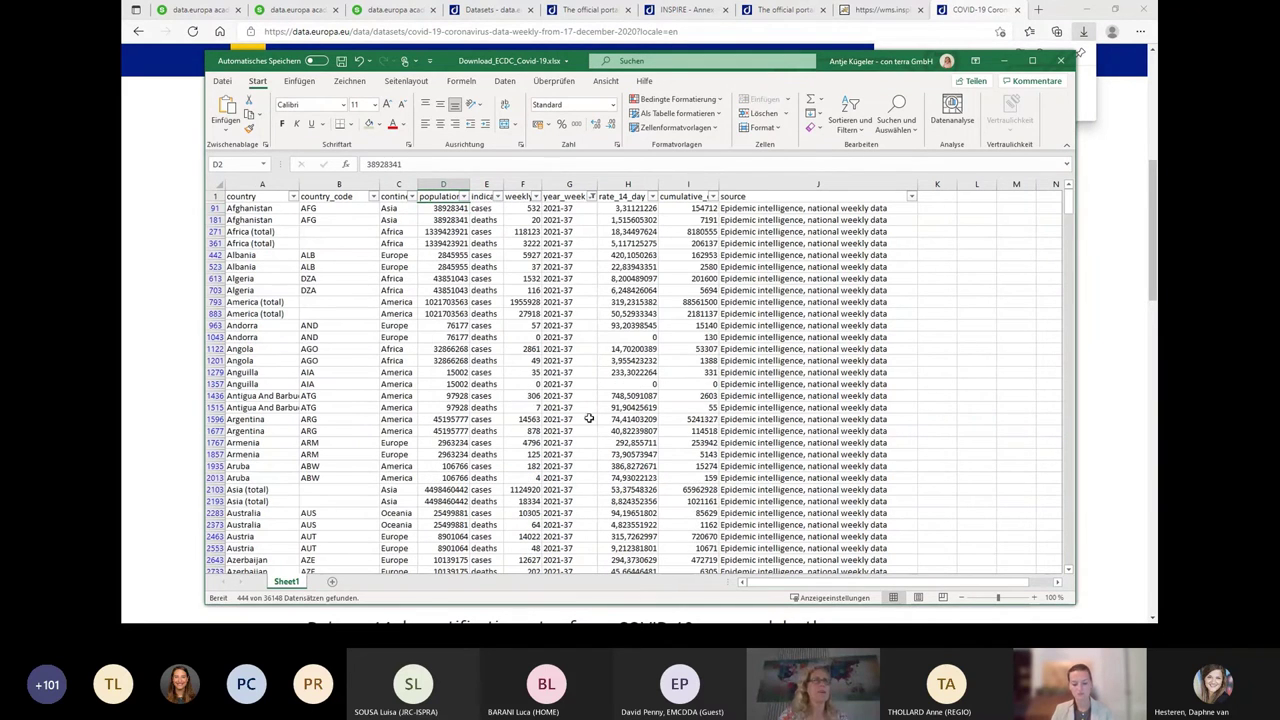
# Step: Examine the filtered country rows, including Afghanistan's weekly case and death counts and the country_code column
pyautogui.scroll(-6, 622, 420)
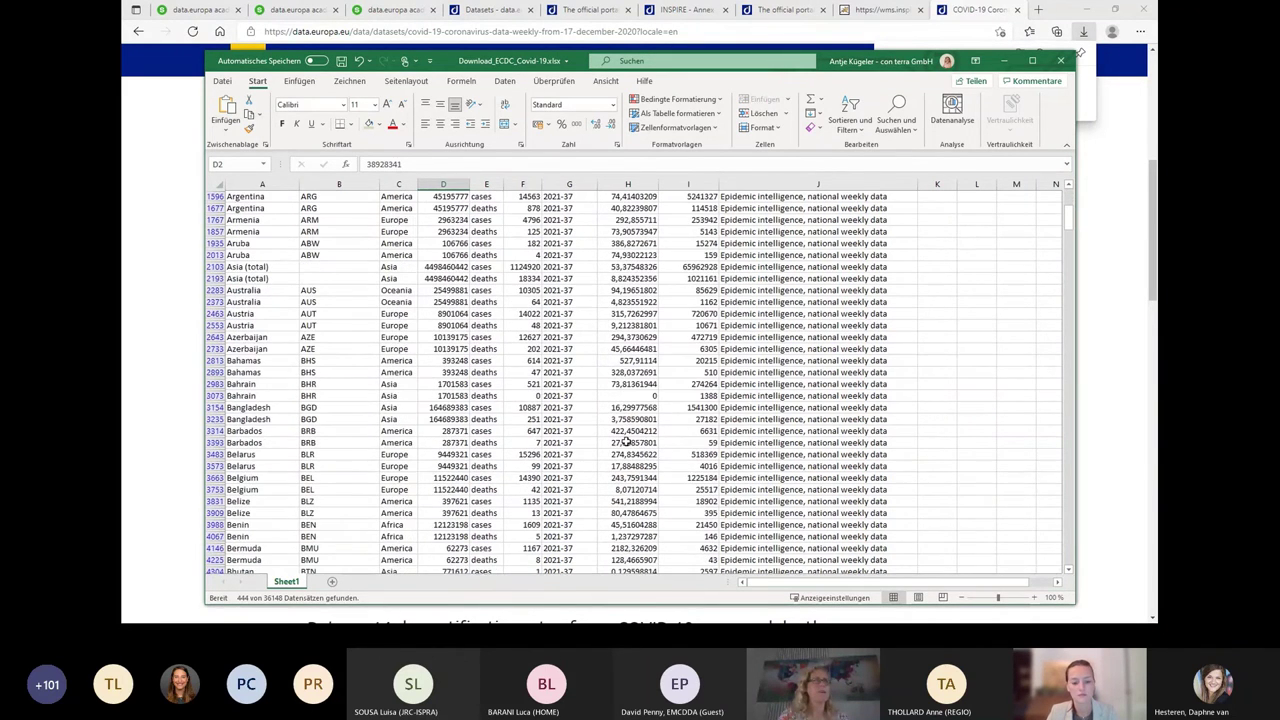
pyautogui.scroll(-10, 624, 447)
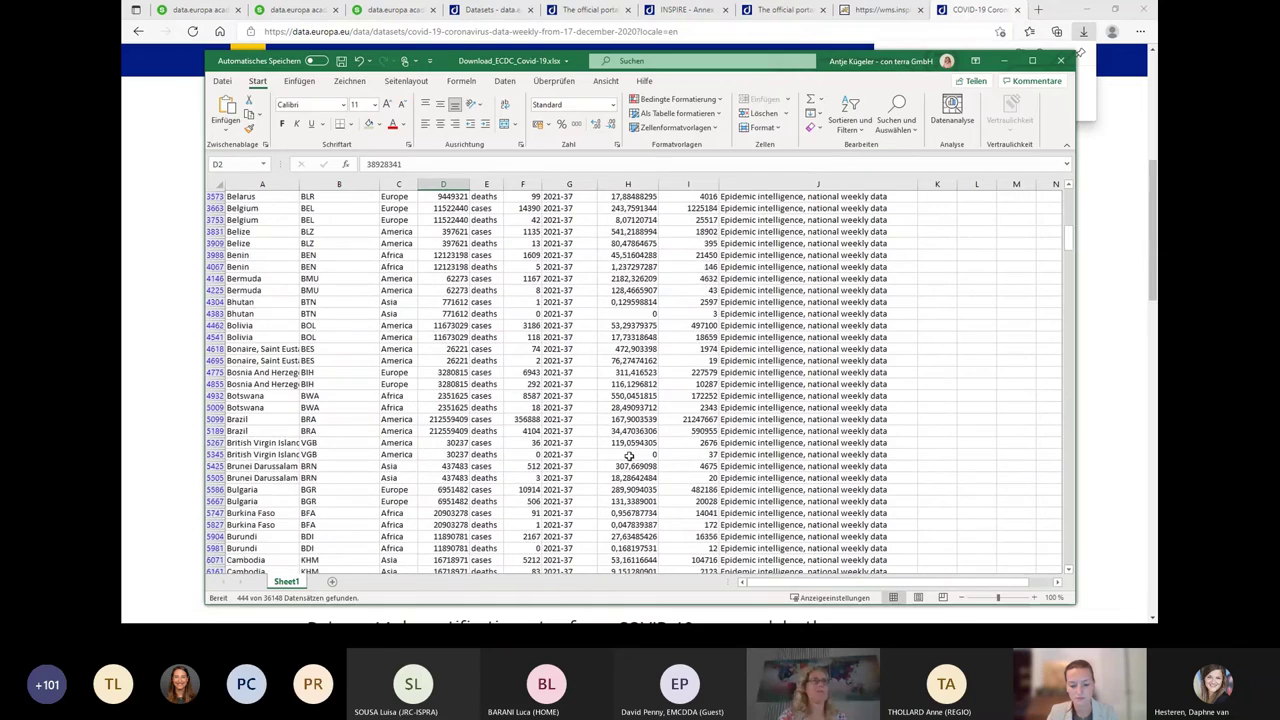
pyautogui.moveTo(1068, 246); pyautogui.dragTo(1066, 186)
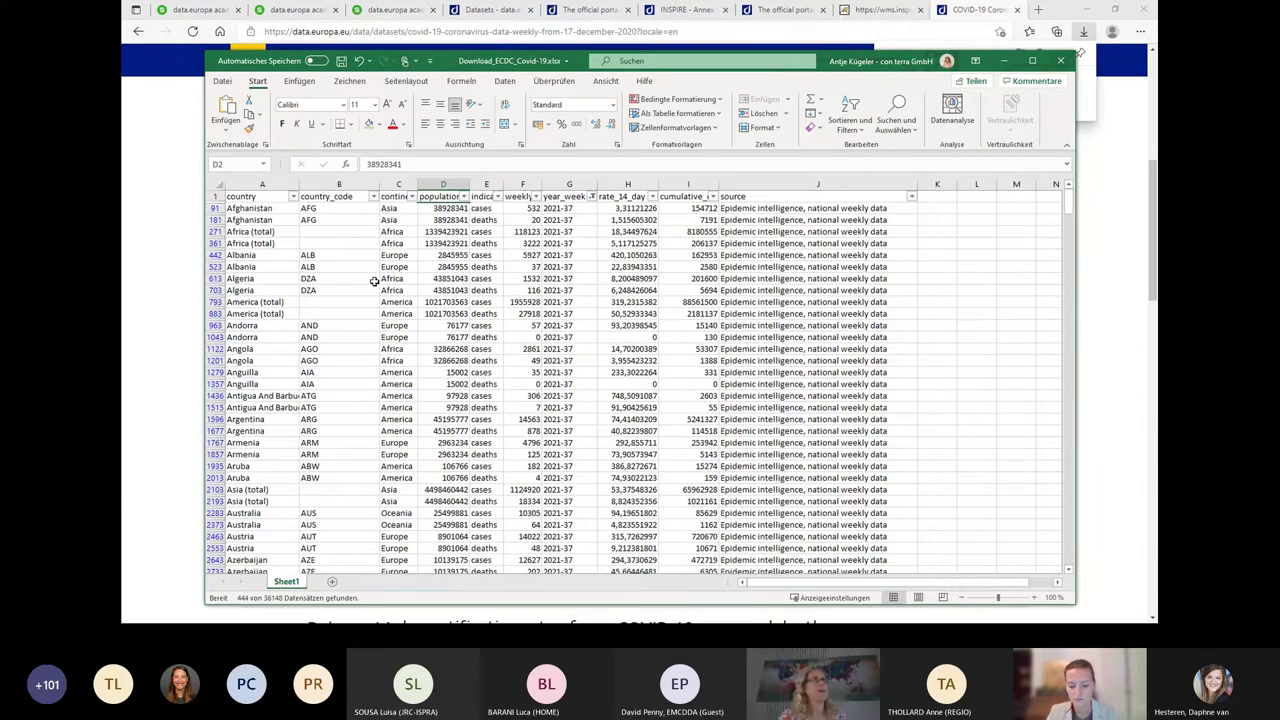
pyautogui.click(528, 208)
pyautogui.click(525, 221)
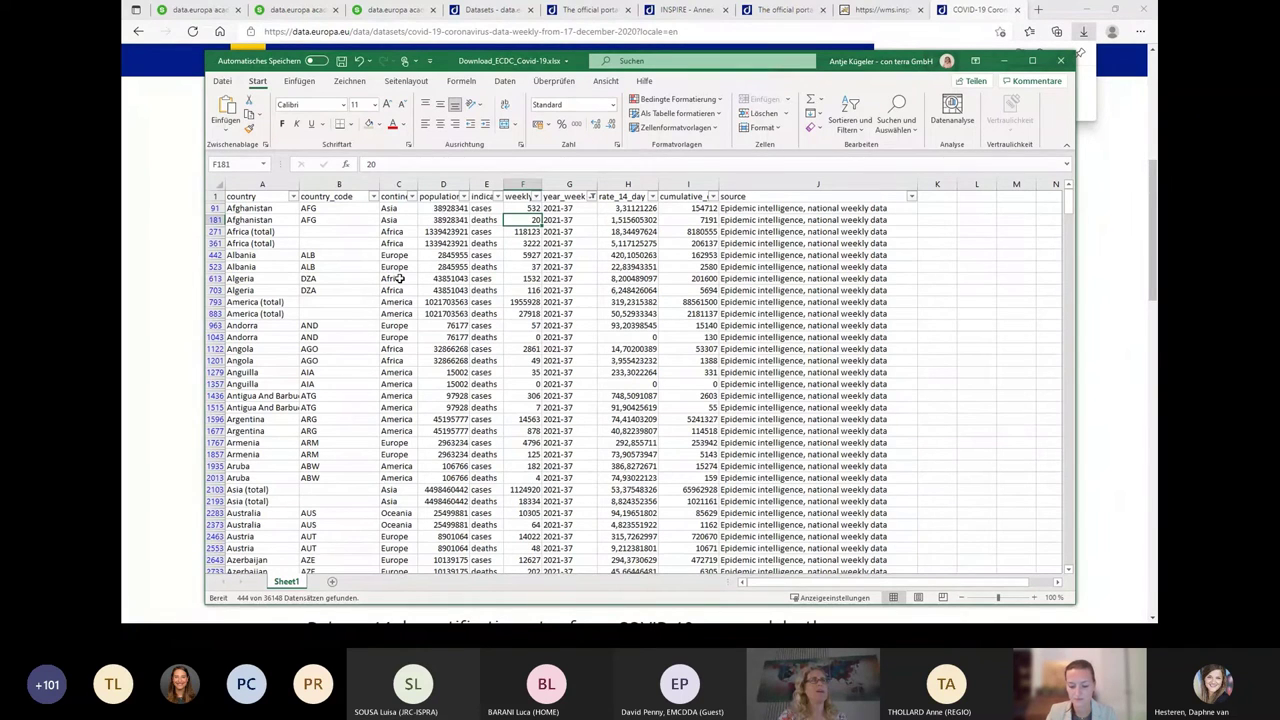
pyautogui.click(339, 184)
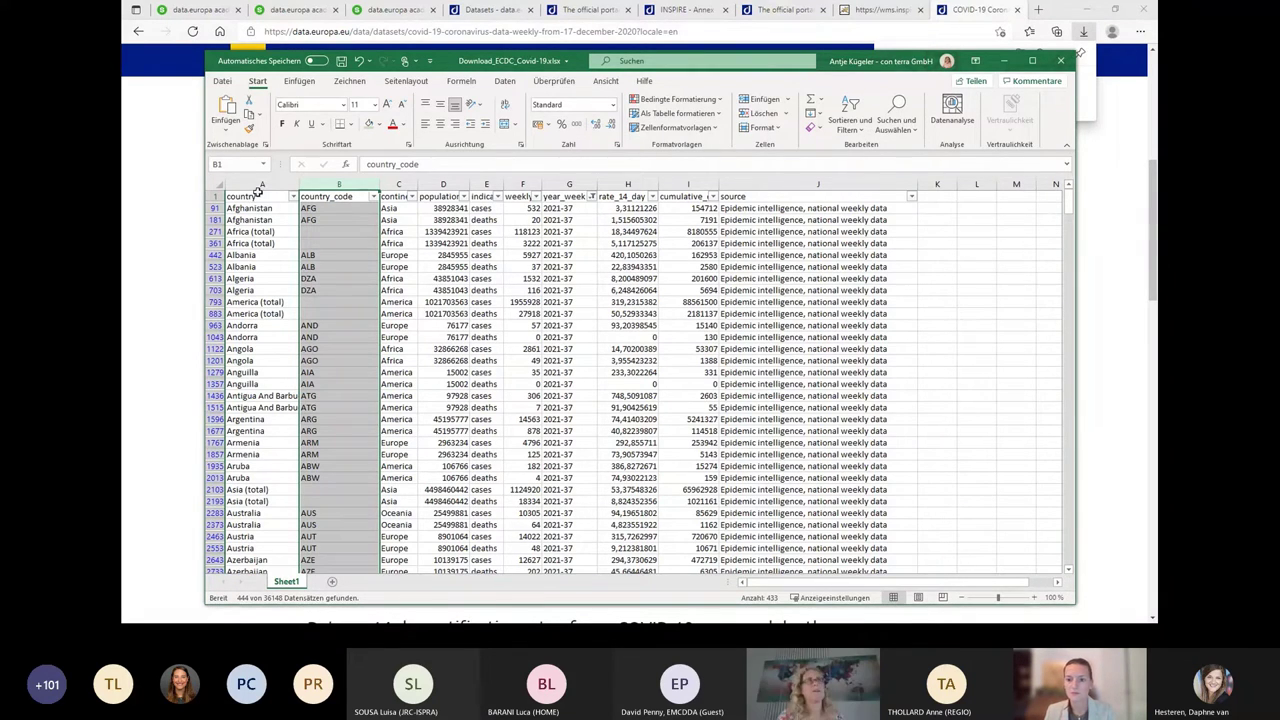
pyautogui.click(318, 278)
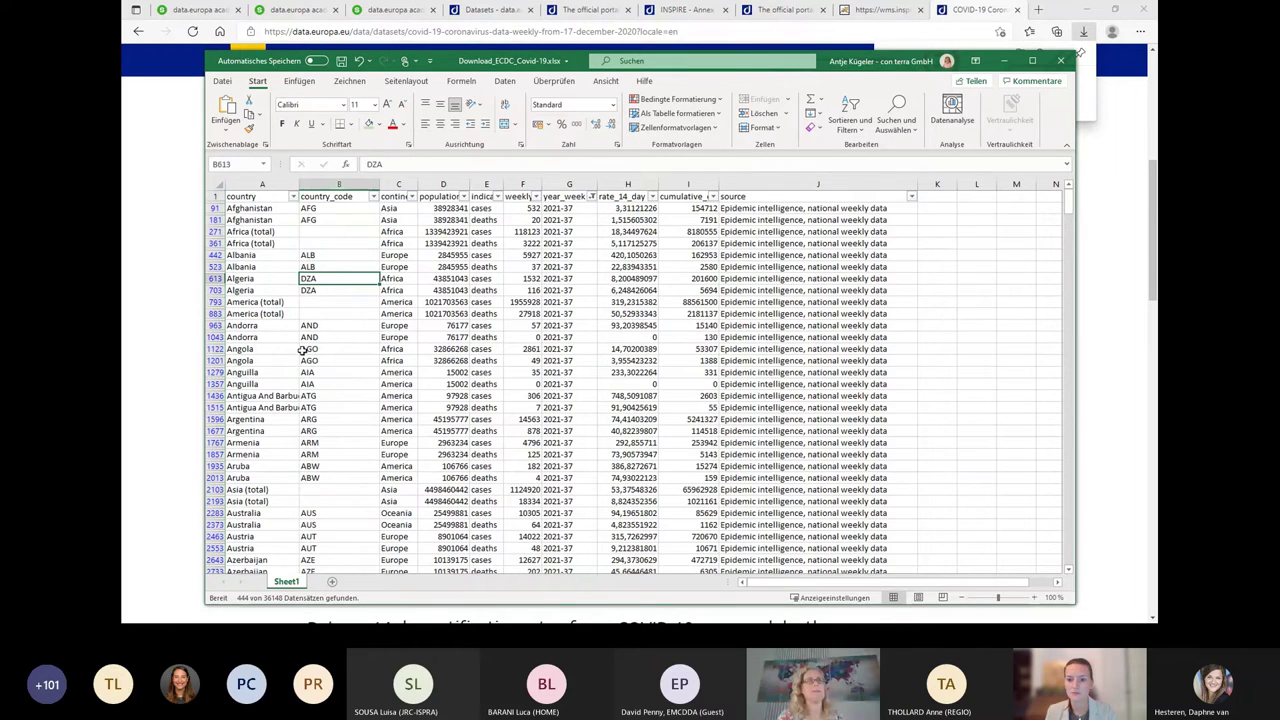
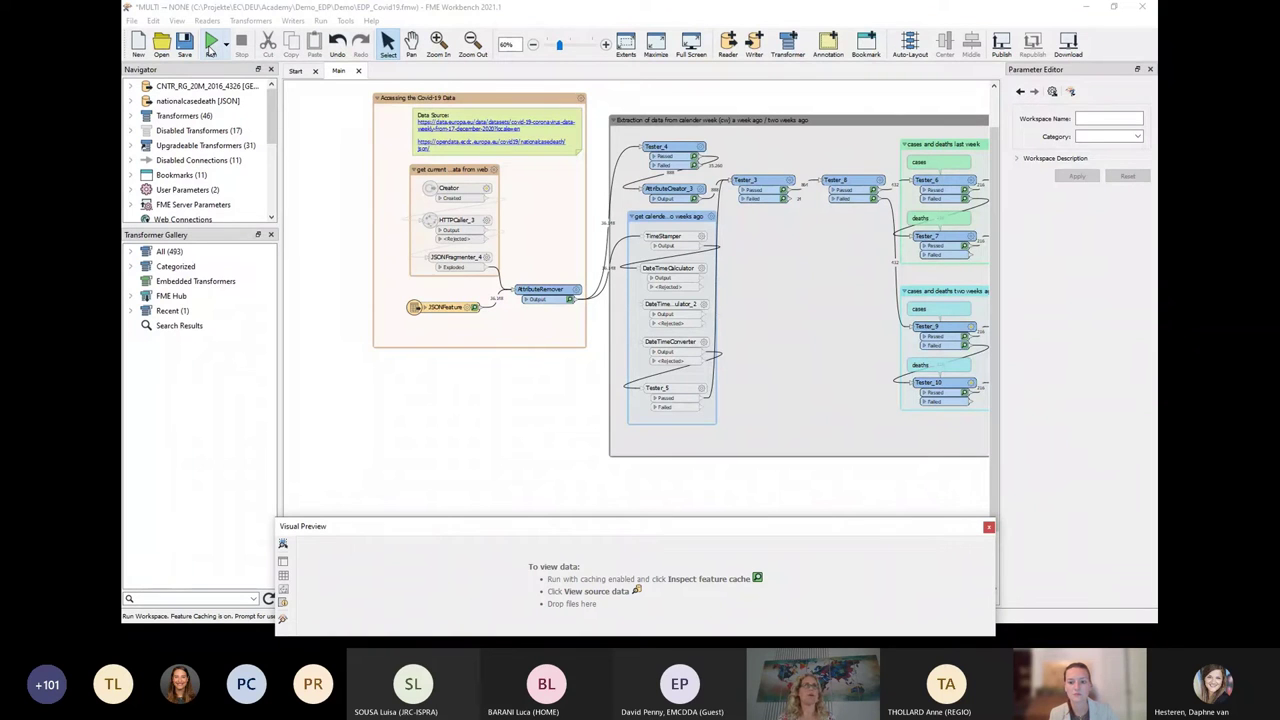
# Step: Switch to the EDP_Covid19.fmw workspace in FME Workbench, narrow the Navigator pane, and move the Visual Preview window higher
pyautogui.moveTo(277, 160); pyautogui.dragTo(160, 162)
pyautogui.click(211, 42)
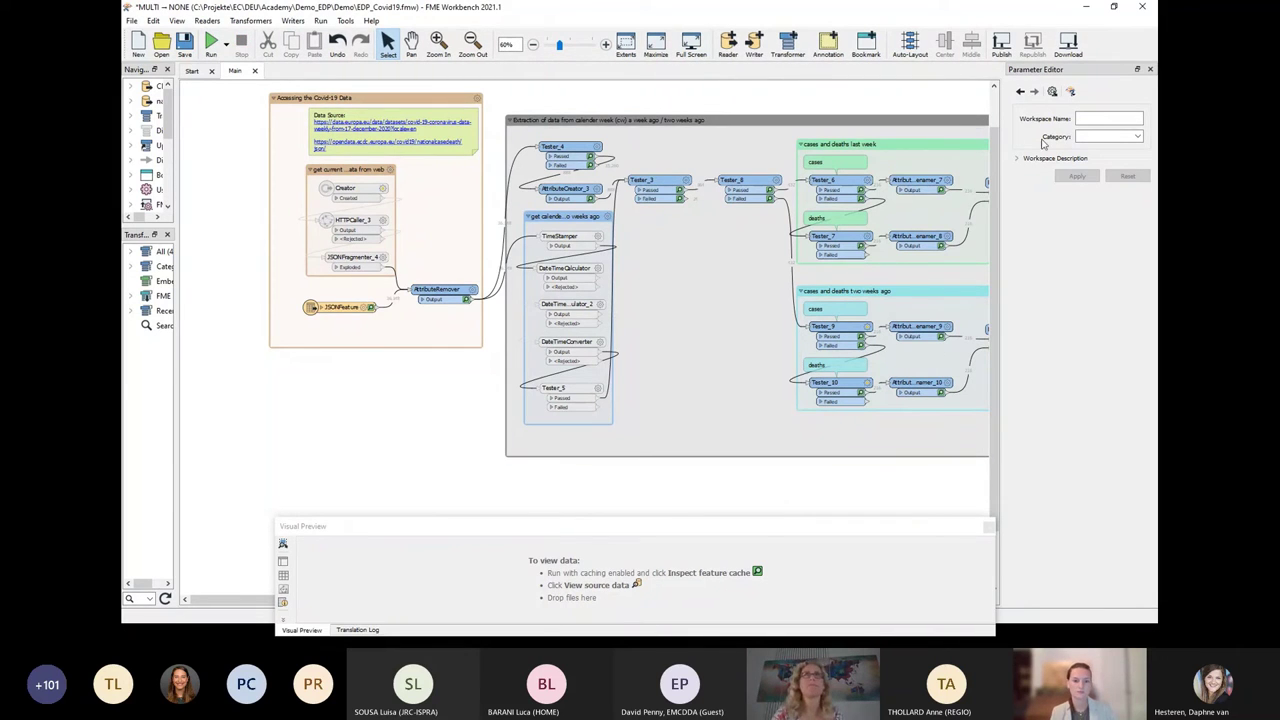
pyautogui.click(212, 44)
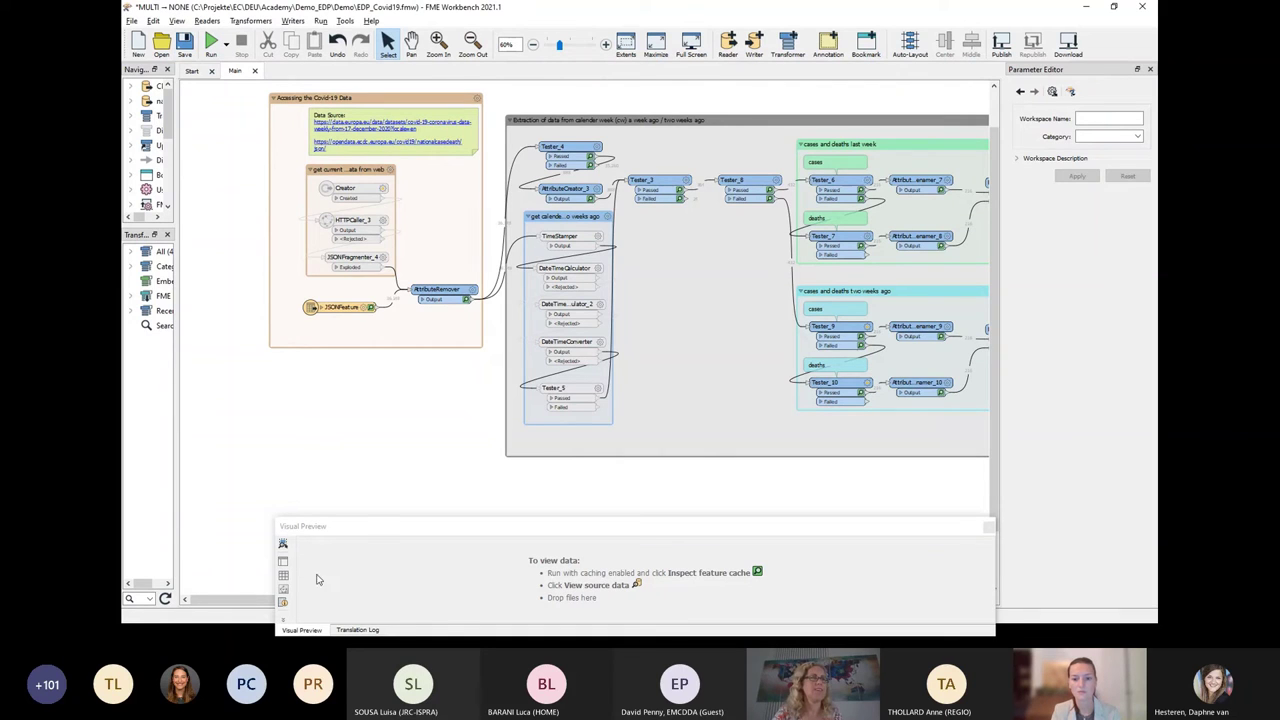
pyautogui.moveTo(365, 527); pyautogui.dragTo(361, 463)
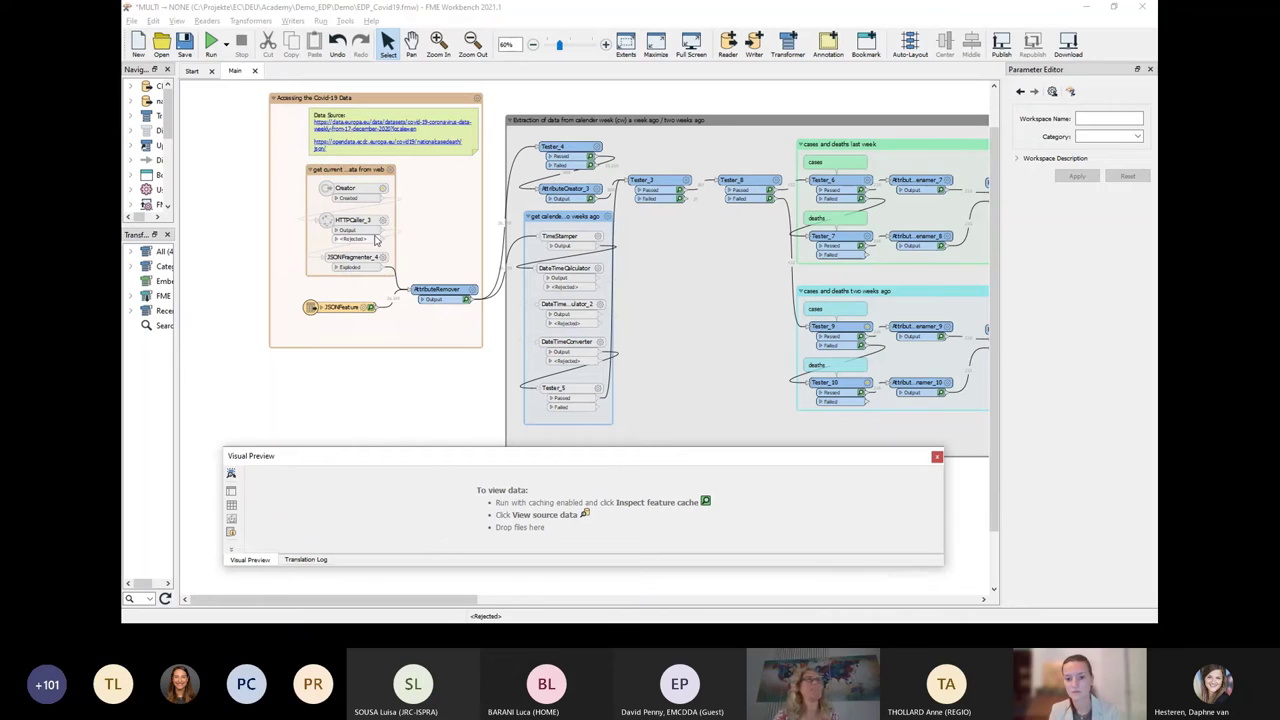
pyautogui.click(385, 153)
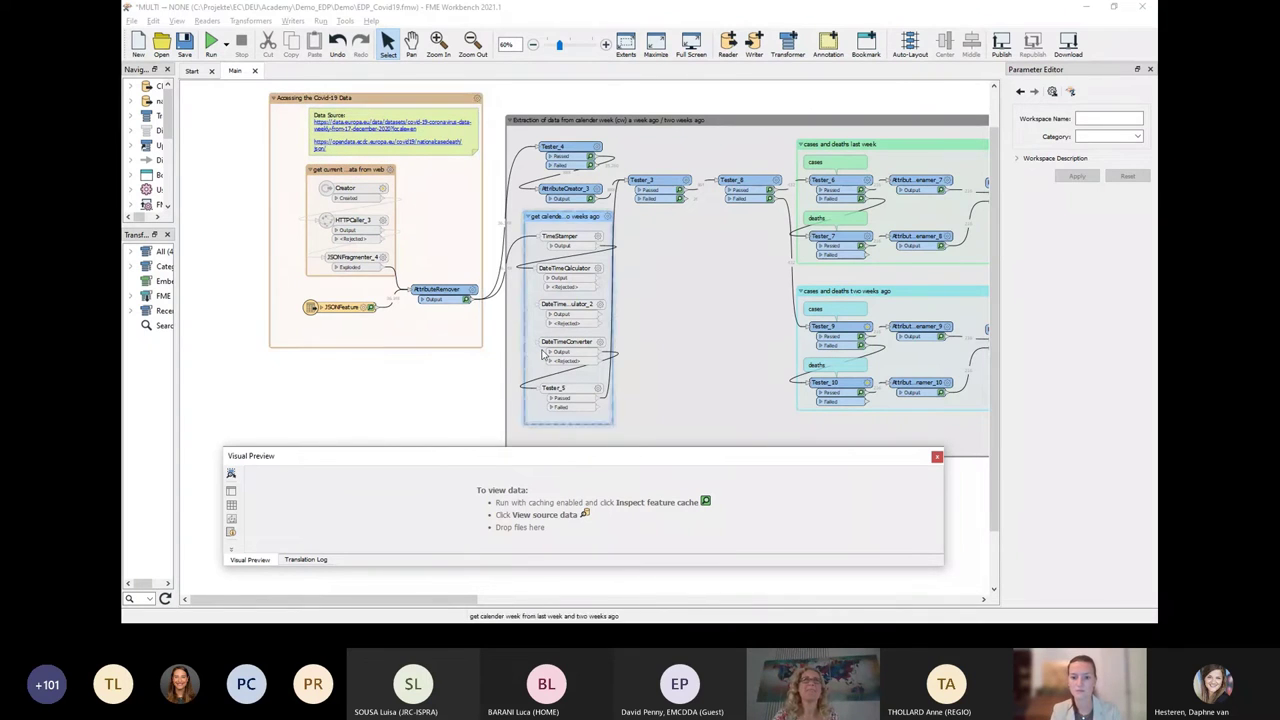
pyautogui.click(418, 216)
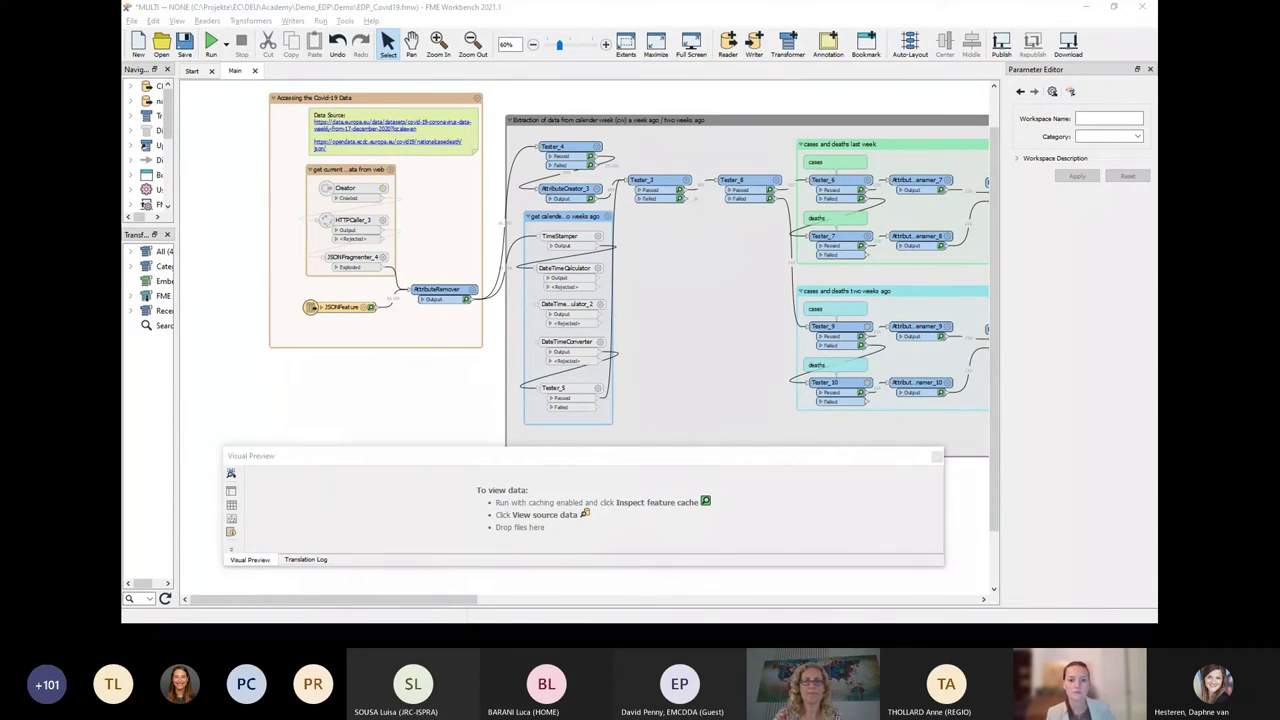
# Step: Close FME Workbench, saving the changes to EDP_Covid19.fmw, and reopen the workspace from the Demo folder
pyautogui.click(1145, 10)
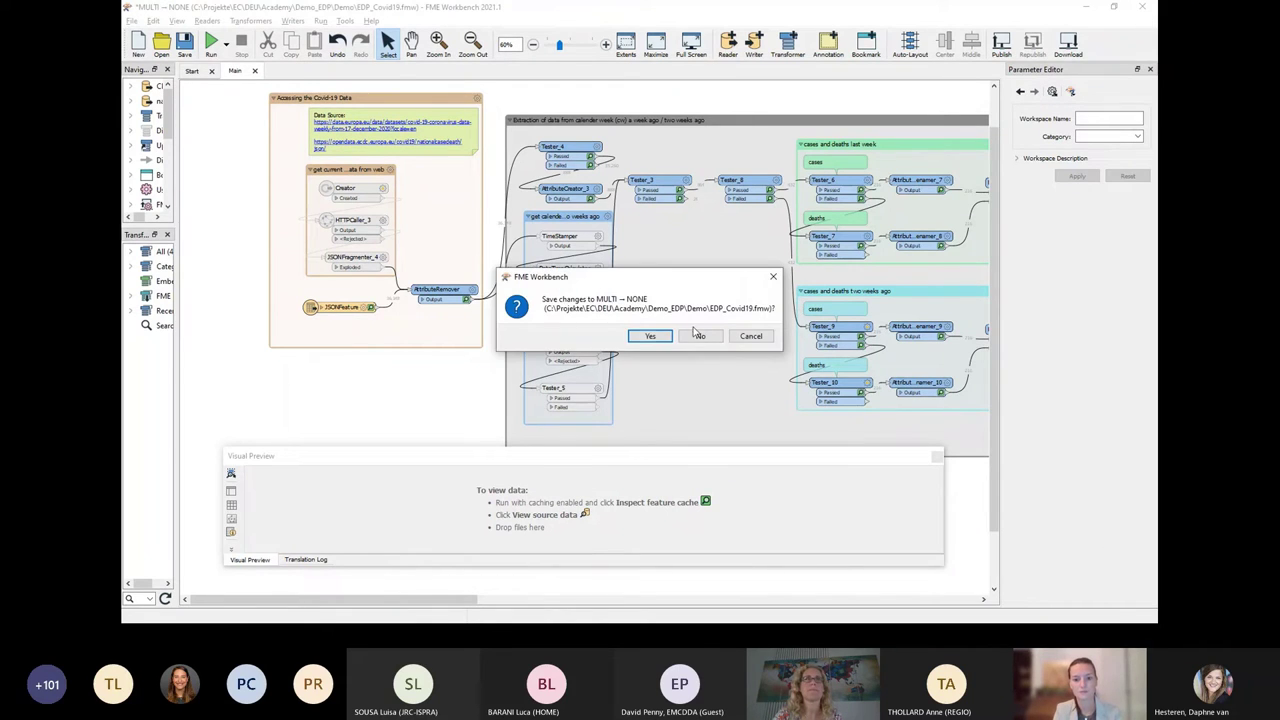
pyautogui.click(652, 336)
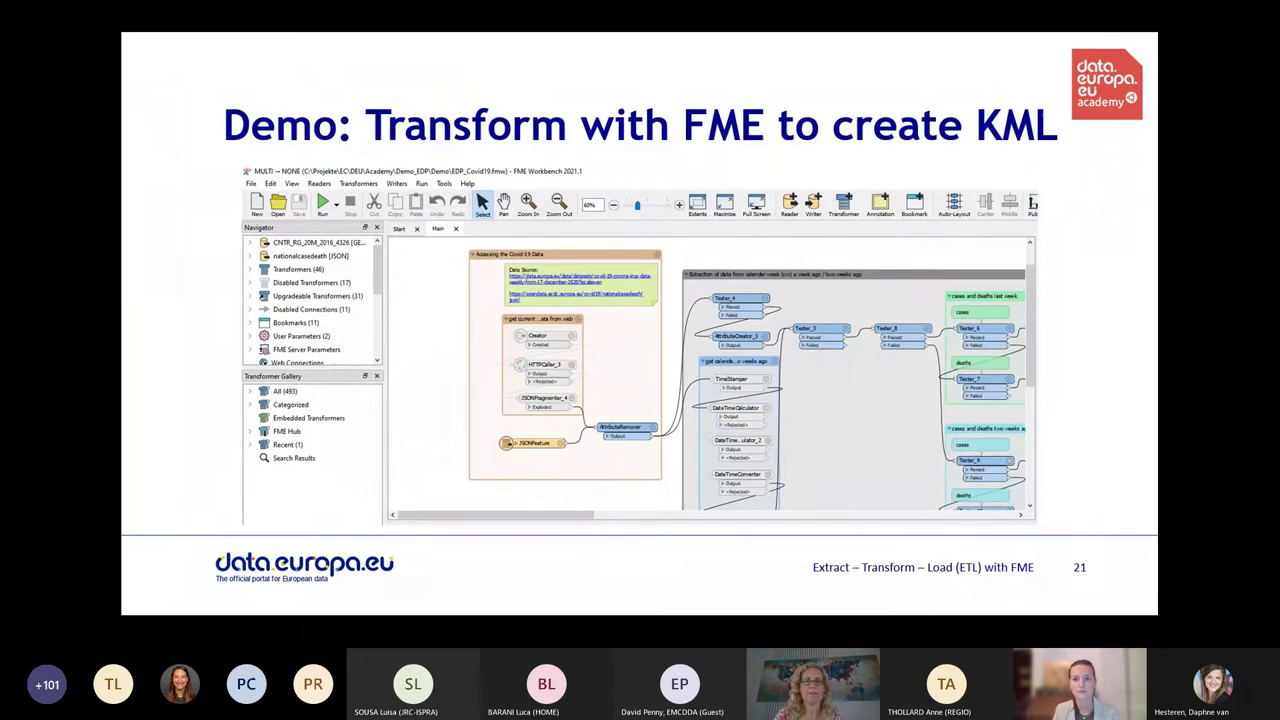
pyautogui.moveTo(960, 610); pyautogui.dragTo(610, 210)
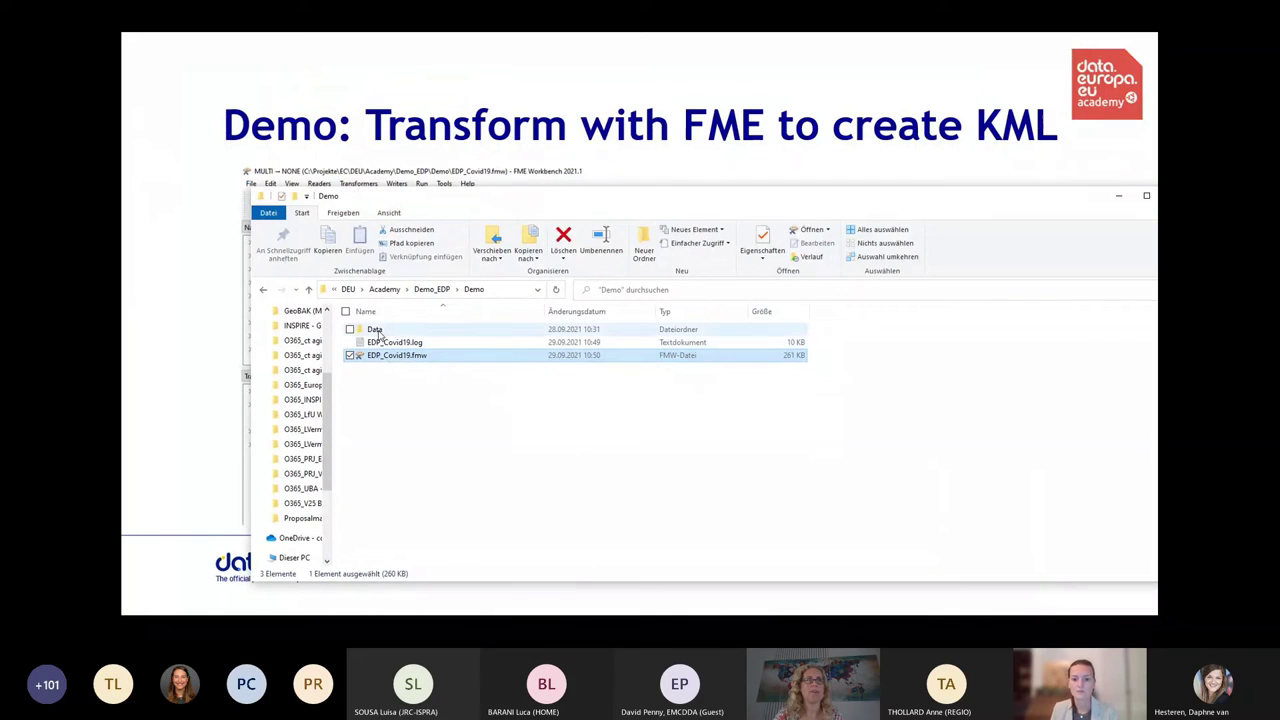
# Step: Open the input folder inside Demo's Data folder, select nationalcasedeath.json, and clear the folder window away from the FME workflow
pyautogui.click(376, 330)
pyautogui.doubleClick(376, 330)
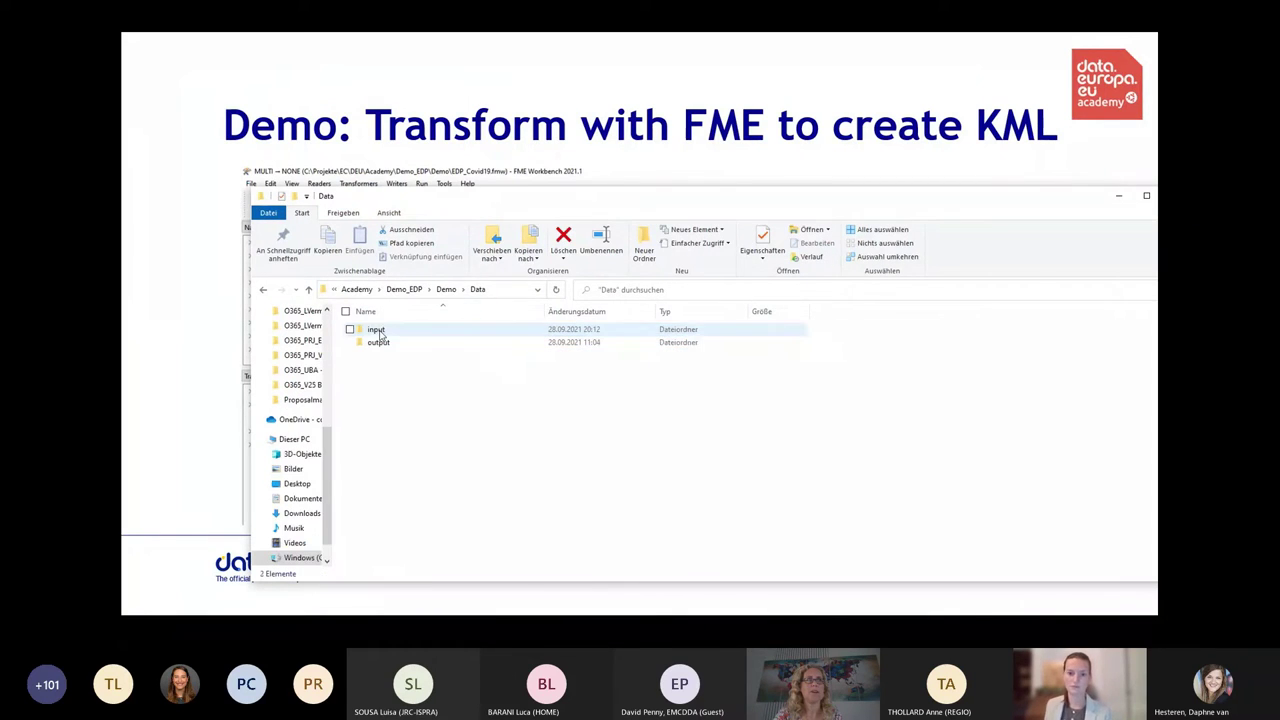
pyautogui.click(378, 332)
pyautogui.doubleClick(378, 332)
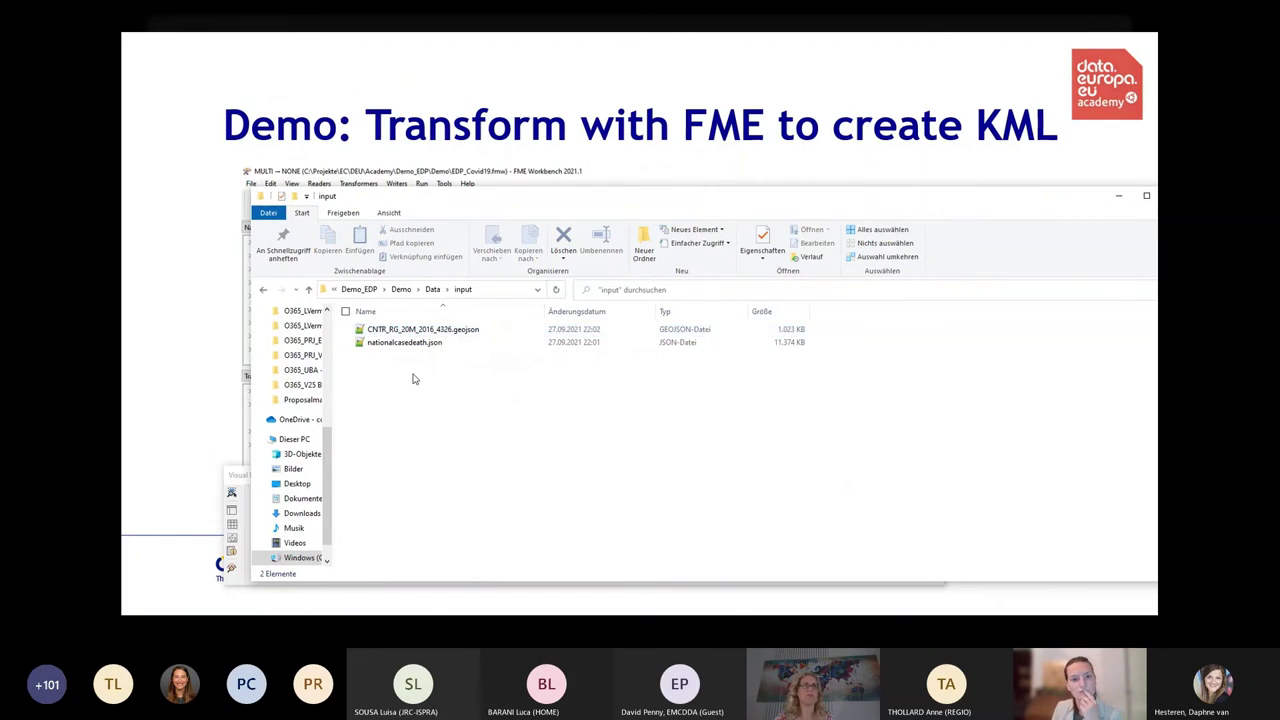
pyautogui.click(425, 346)
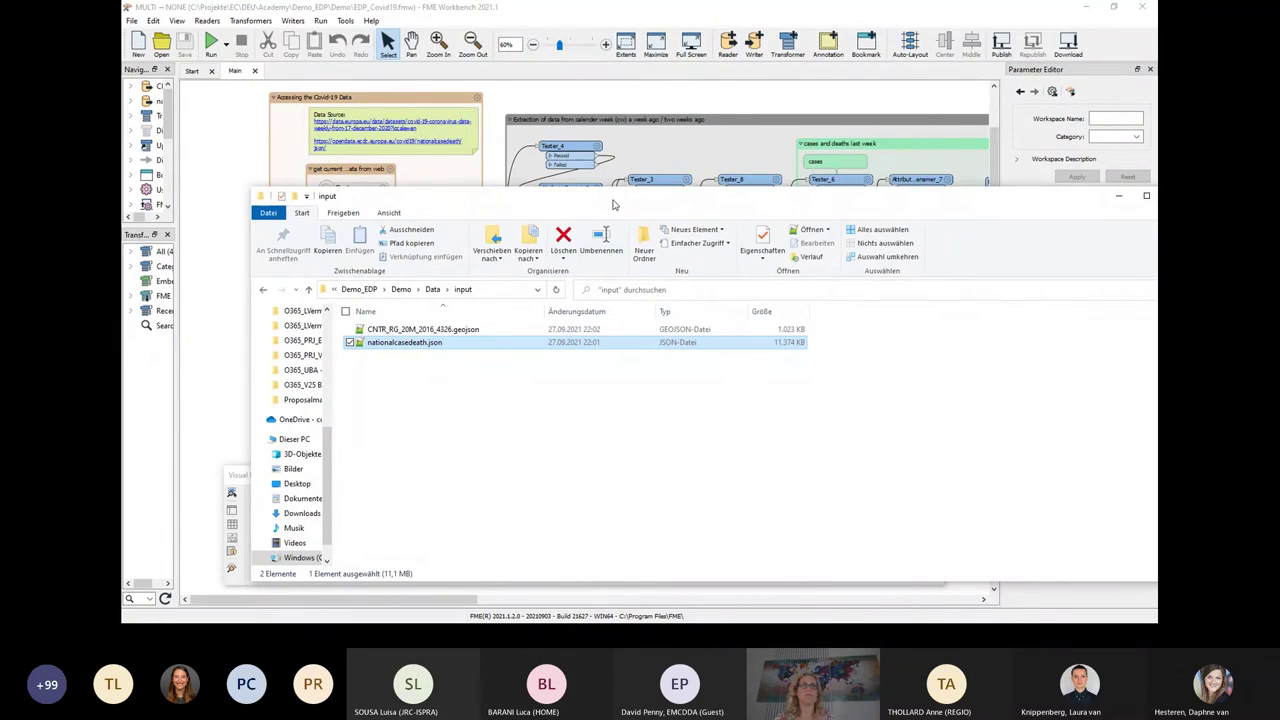
pyautogui.moveTo(615, 205); pyautogui.dragTo(720, 470)
pyautogui.click(700, 435)
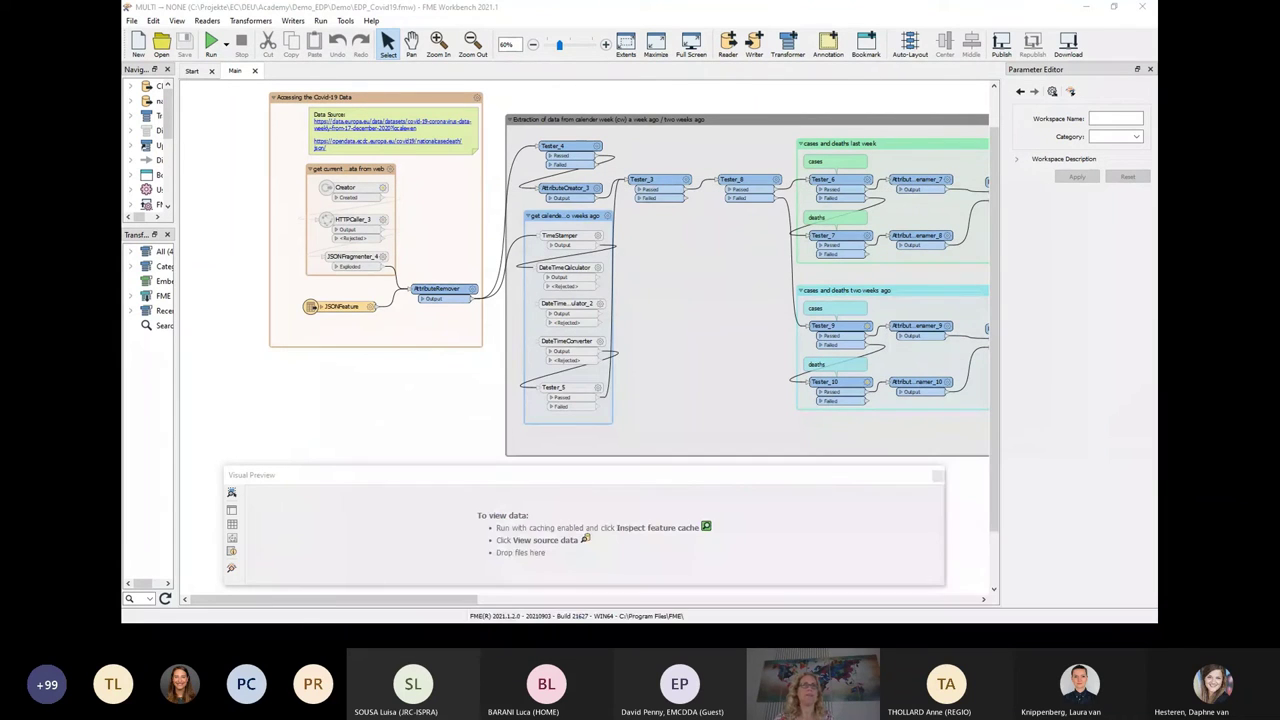
# Step: Run the workspace with the CNTR_RG_20M_2016_4326.geojson and nationalcasedeath.json inputs, writing OGC / Google KML to the Data\output folder
pyautogui.click(210, 42)
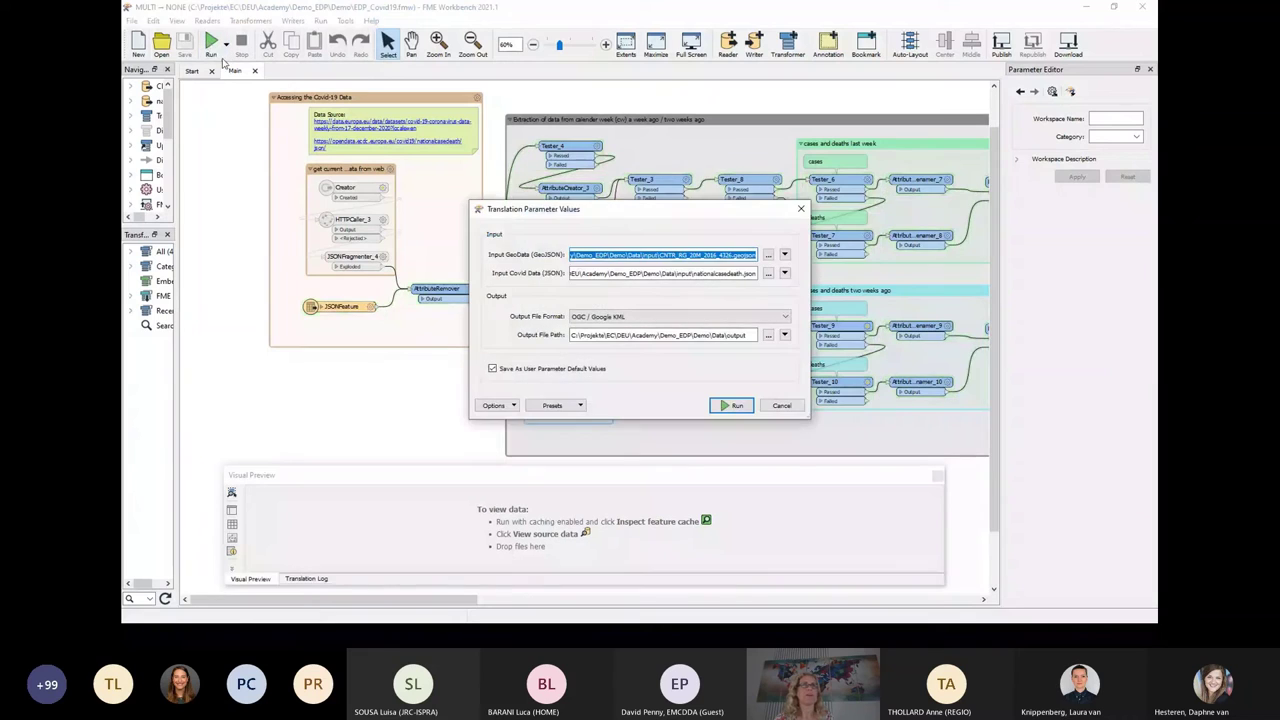
pyautogui.moveTo(545, 215); pyautogui.dragTo(447, 190)
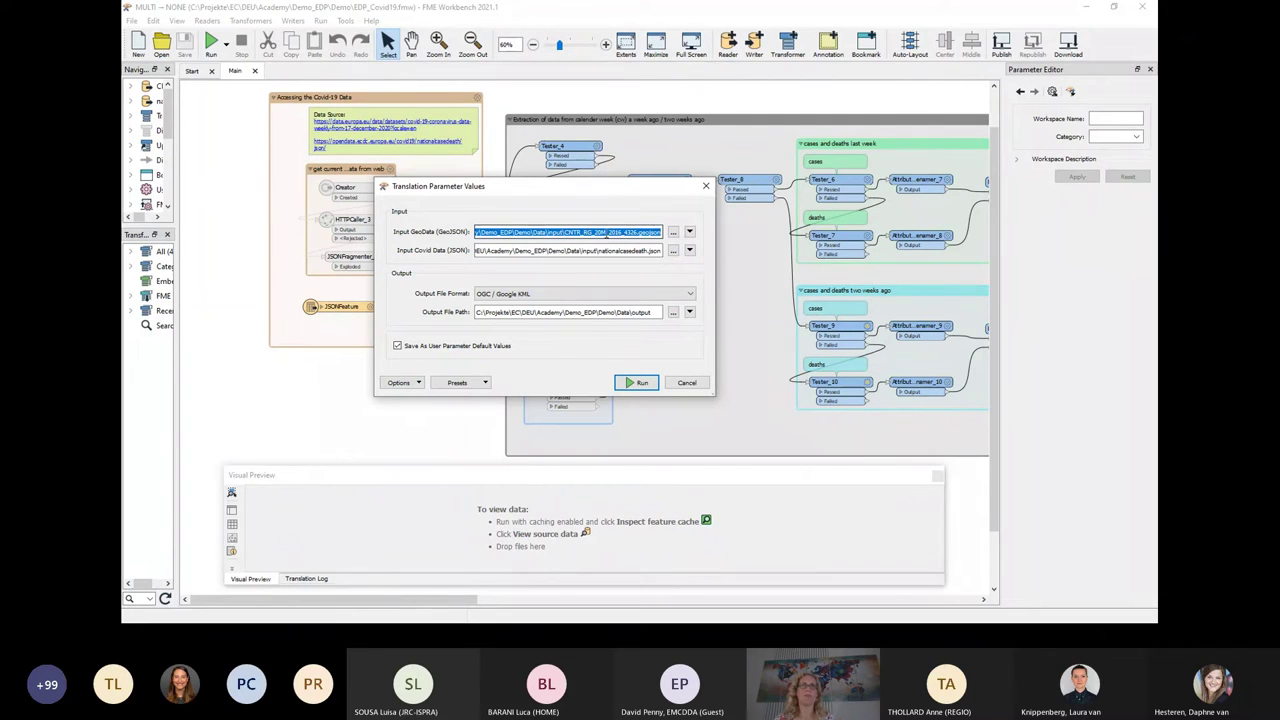
pyautogui.tripleClick(600, 252)
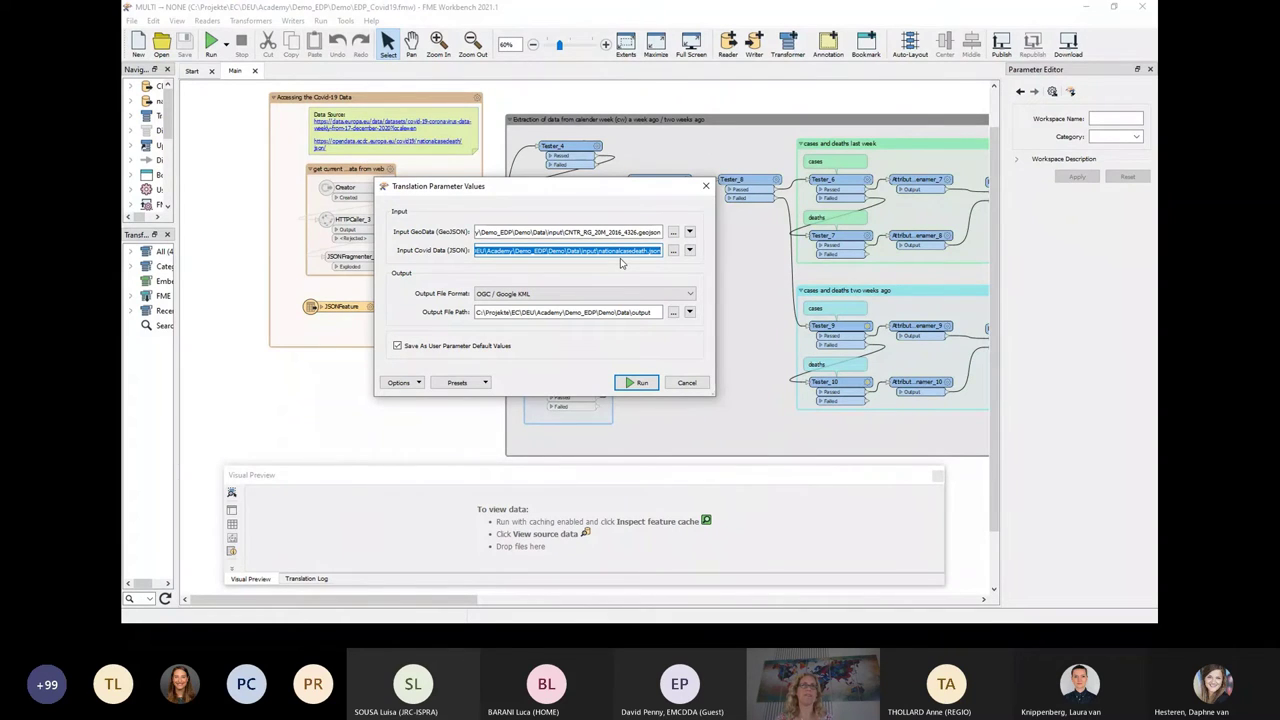
pyautogui.click(691, 295)
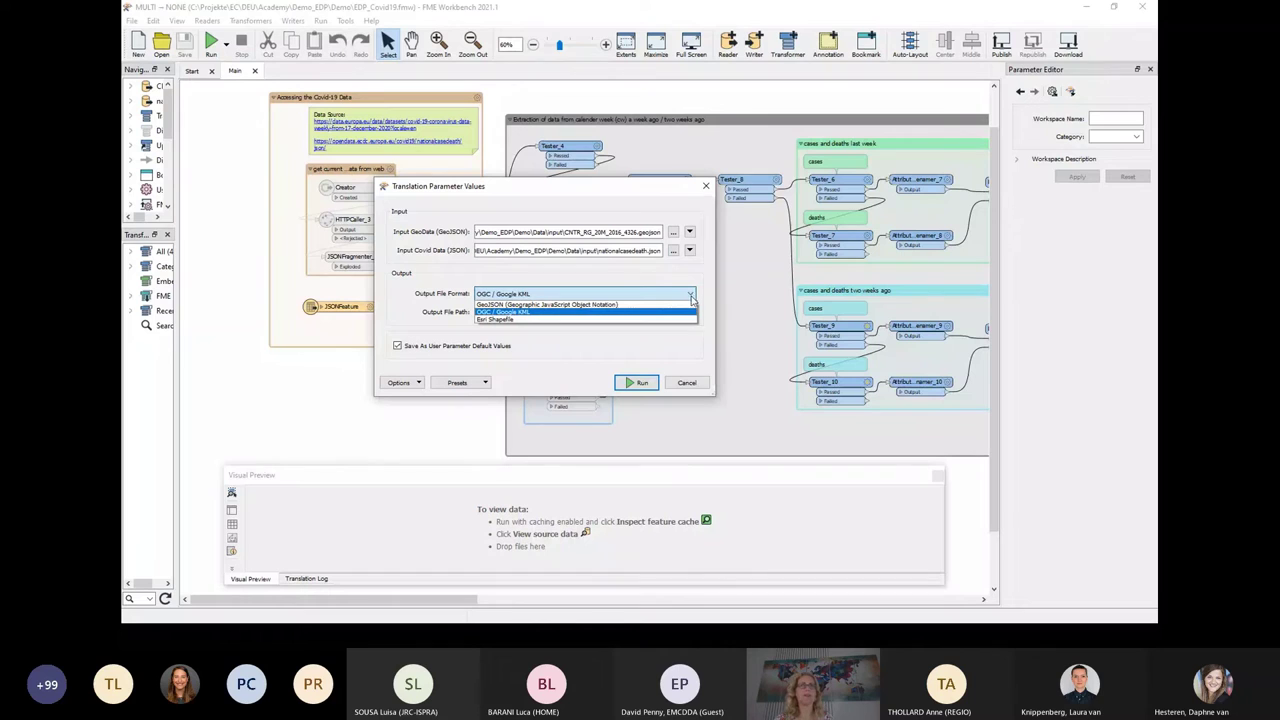
pyautogui.click(585, 312)
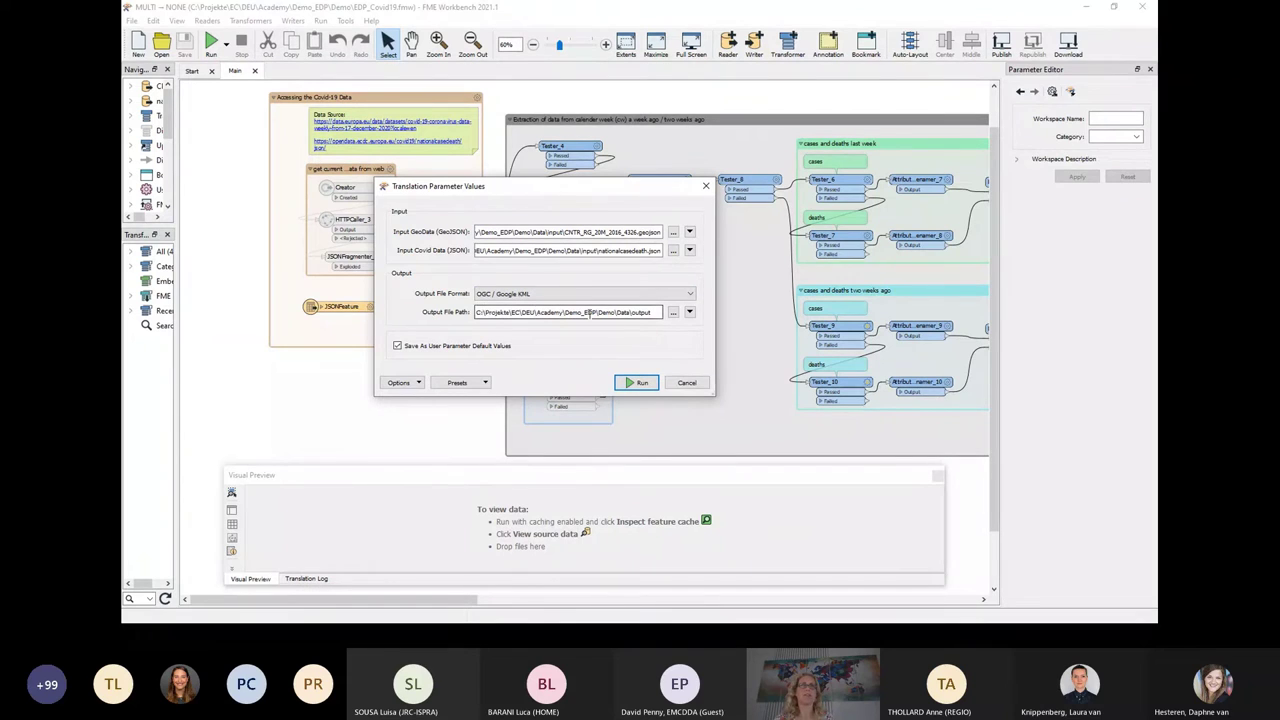
pyautogui.click(636, 384)
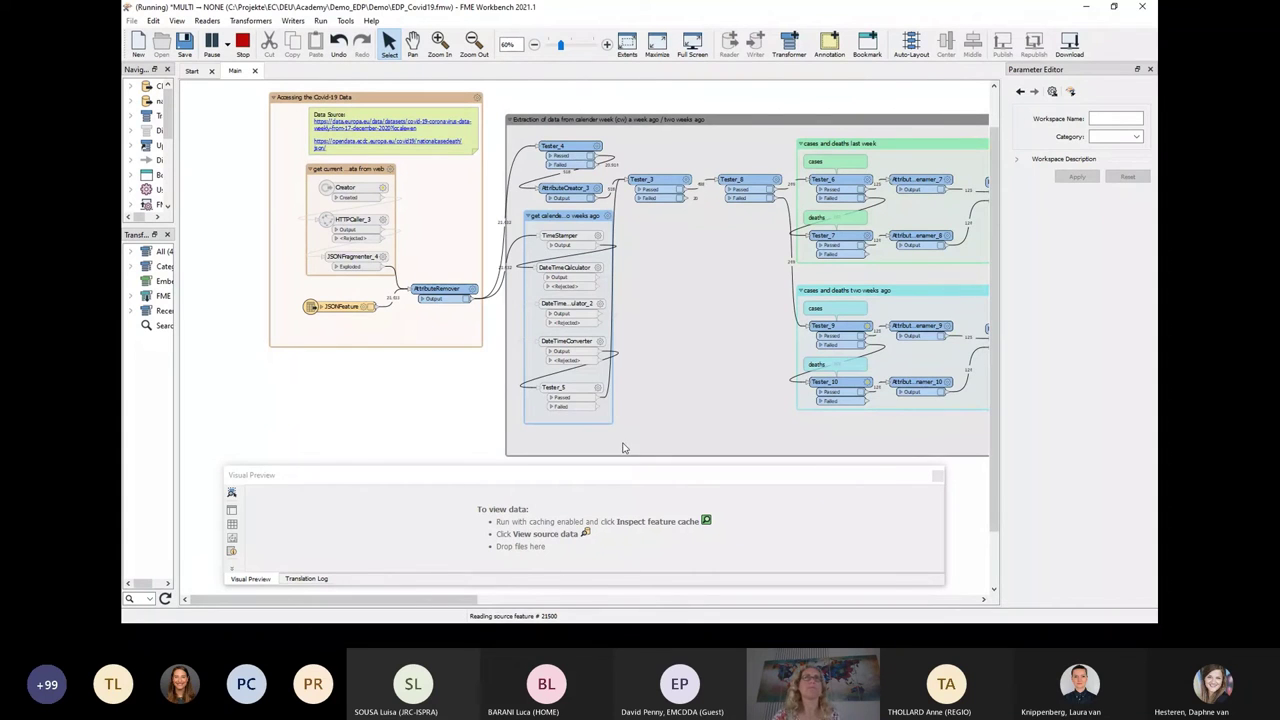
# Step: Examine the workflow from the Covid-19 data access through the week and case/death Testers to the per-100k calculation and FeatureMerger_3
pyautogui.scroll(1, 457, 415)
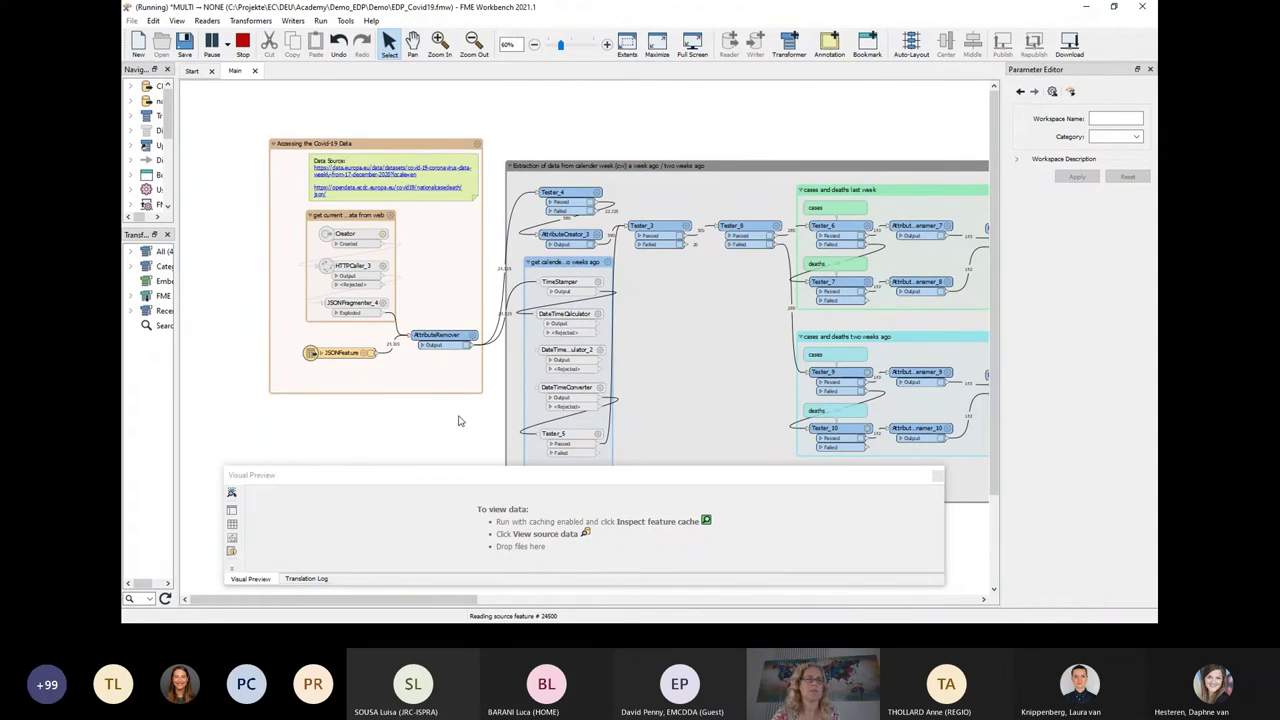
pyautogui.scroll(2, 457, 415)
pyautogui.scroll(1, 460, 416)
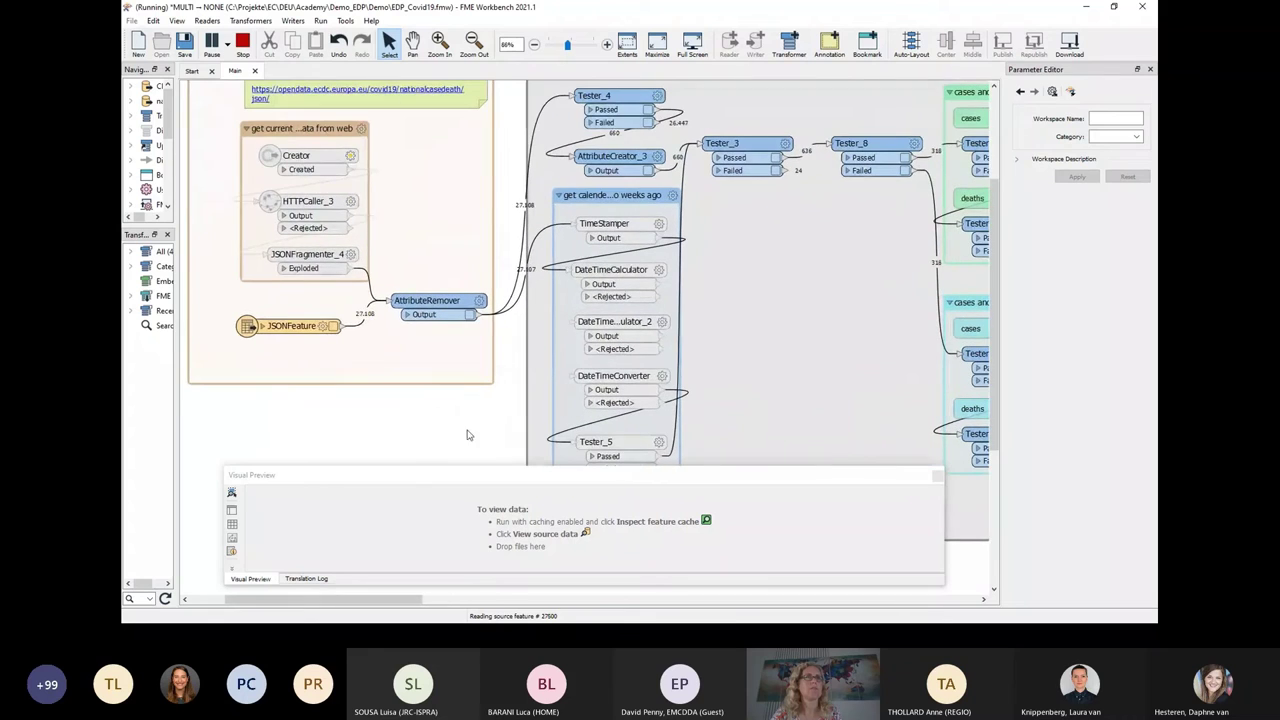
pyautogui.moveTo(457, 480)
pyautogui.mouseDown()
pyautogui.moveTo(449, 534)
pyautogui.moveTo(477, 466)
pyautogui.moveTo(478, 484)
pyautogui.mouseUp()
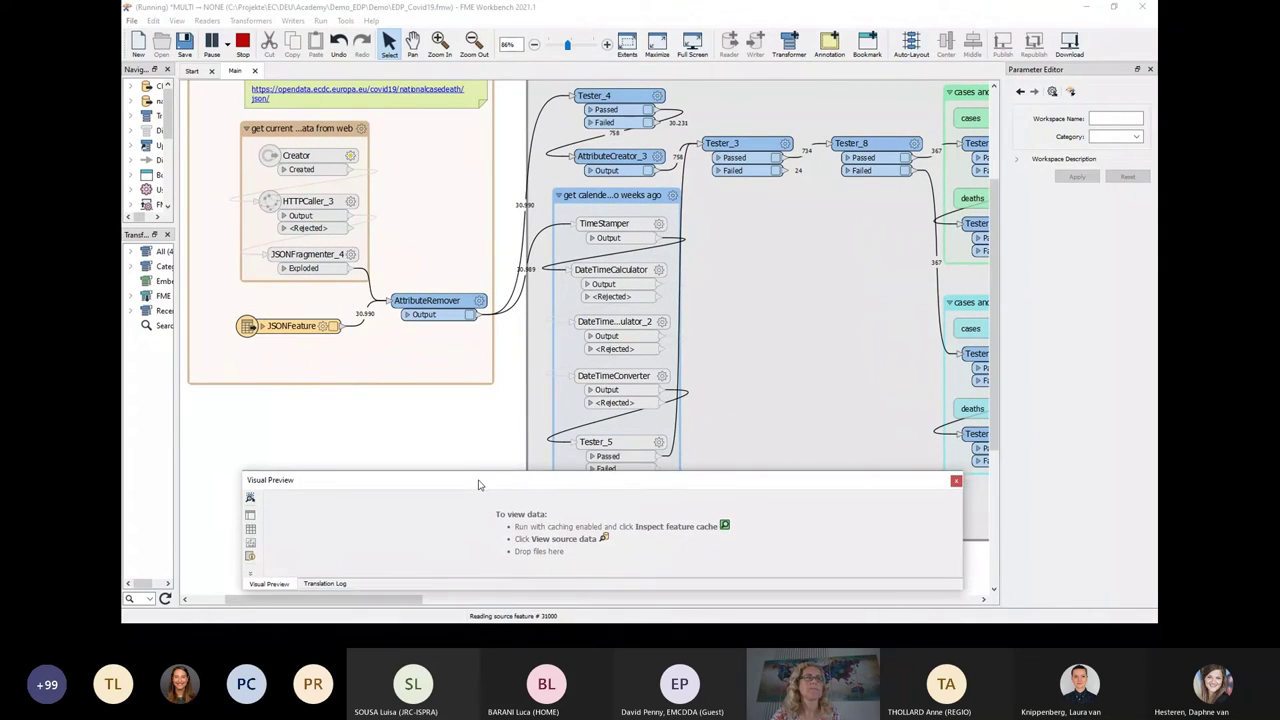
pyautogui.moveTo(418, 605)
pyautogui.mouseDown()
pyautogui.moveTo(459, 607)
pyautogui.moveTo(404, 607)
pyautogui.mouseUp()
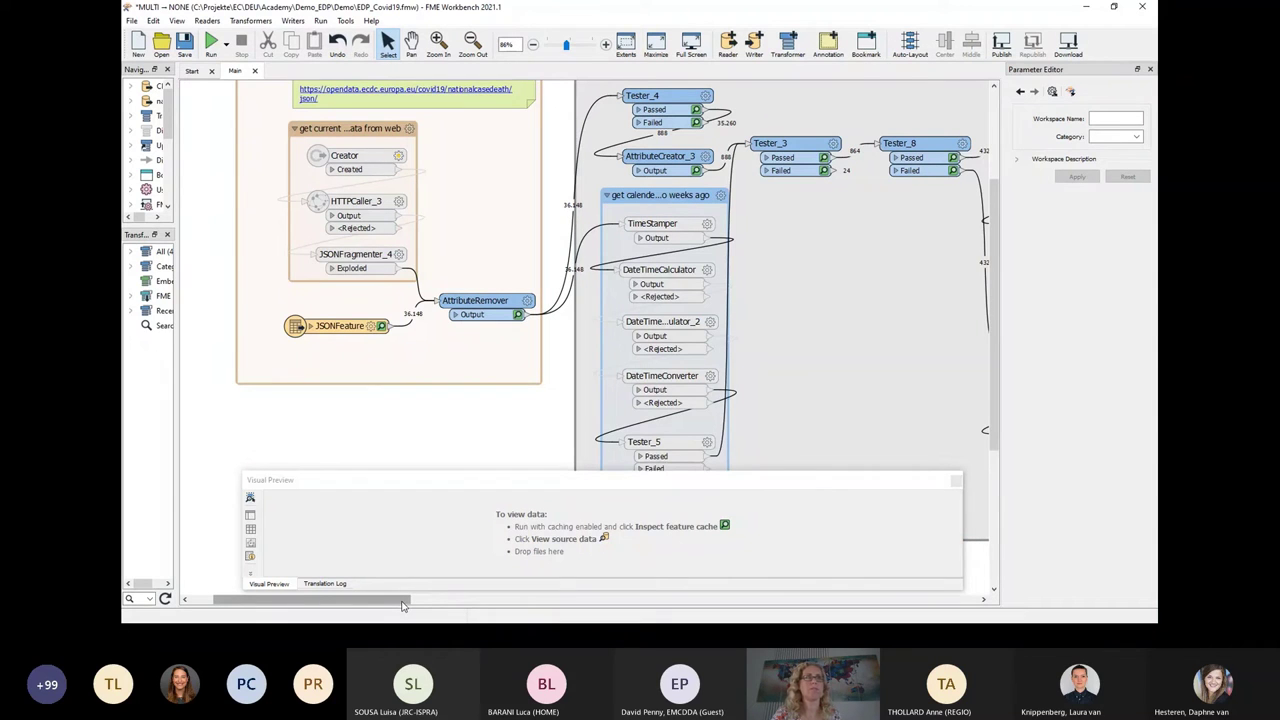
pyautogui.moveTo(402, 605); pyautogui.dragTo(464, 610)
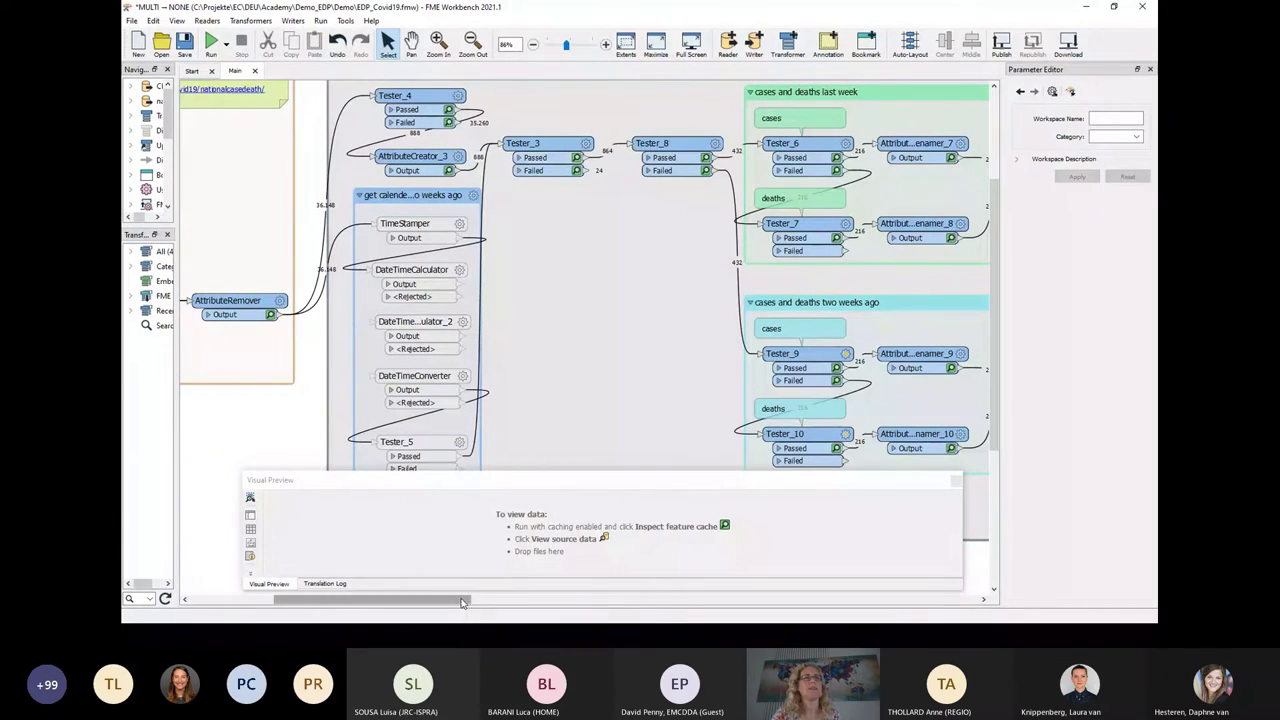
pyautogui.moveTo(463, 602); pyautogui.dragTo(537, 622)
pyautogui.moveTo(537, 621)
pyautogui.mouseDown()
pyautogui.moveTo(554, 624)
pyautogui.moveTo(560, 601)
pyautogui.moveTo(708, 628)
pyautogui.mouseUp()
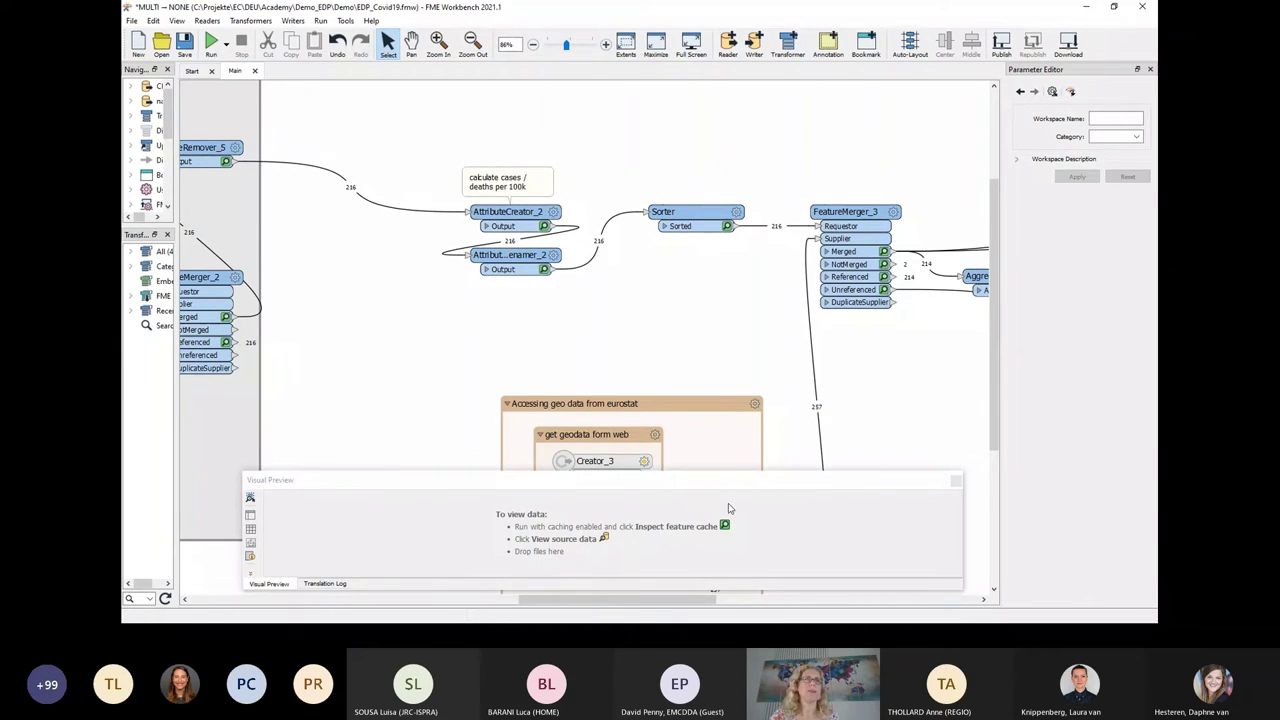
# Step: Examine the Eurostat geodata access, the feature merging, the Set No Data-Values section, and the FeatureWriter for GeoJSON, KML and SHP
pyautogui.moveTo(993, 346); pyautogui.dragTo(1011, 474)
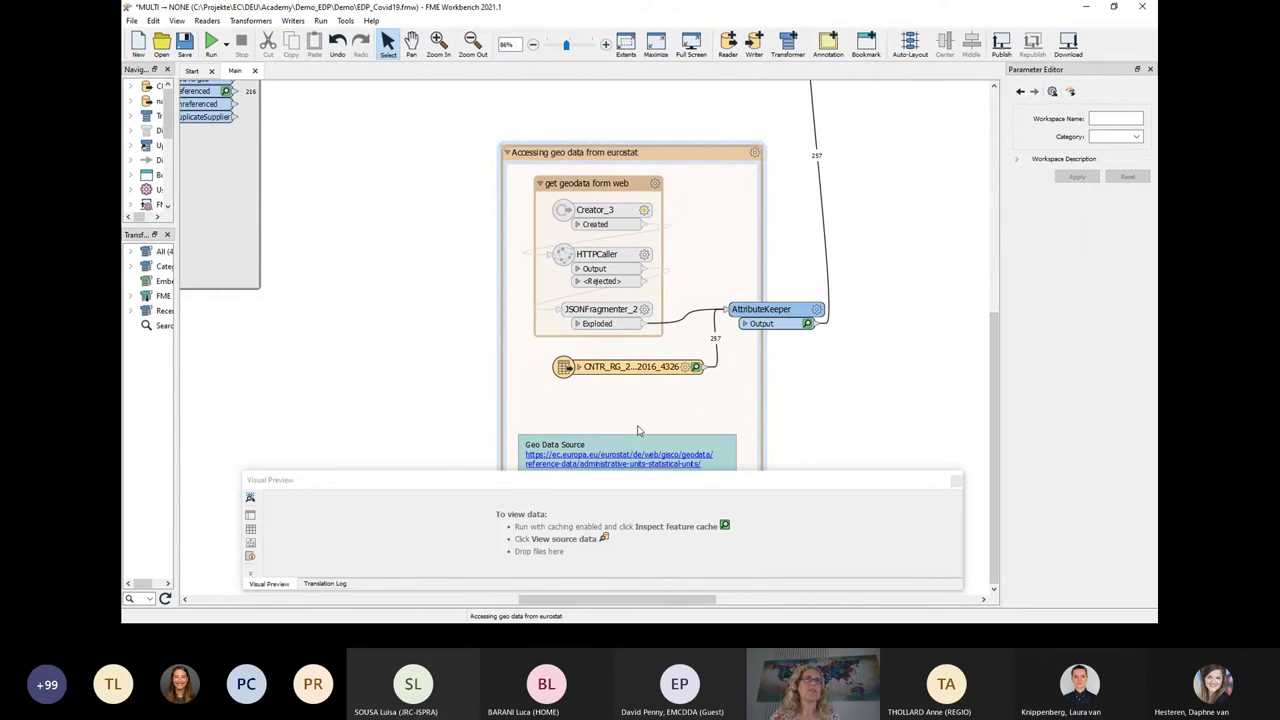
pyautogui.moveTo(679, 436)
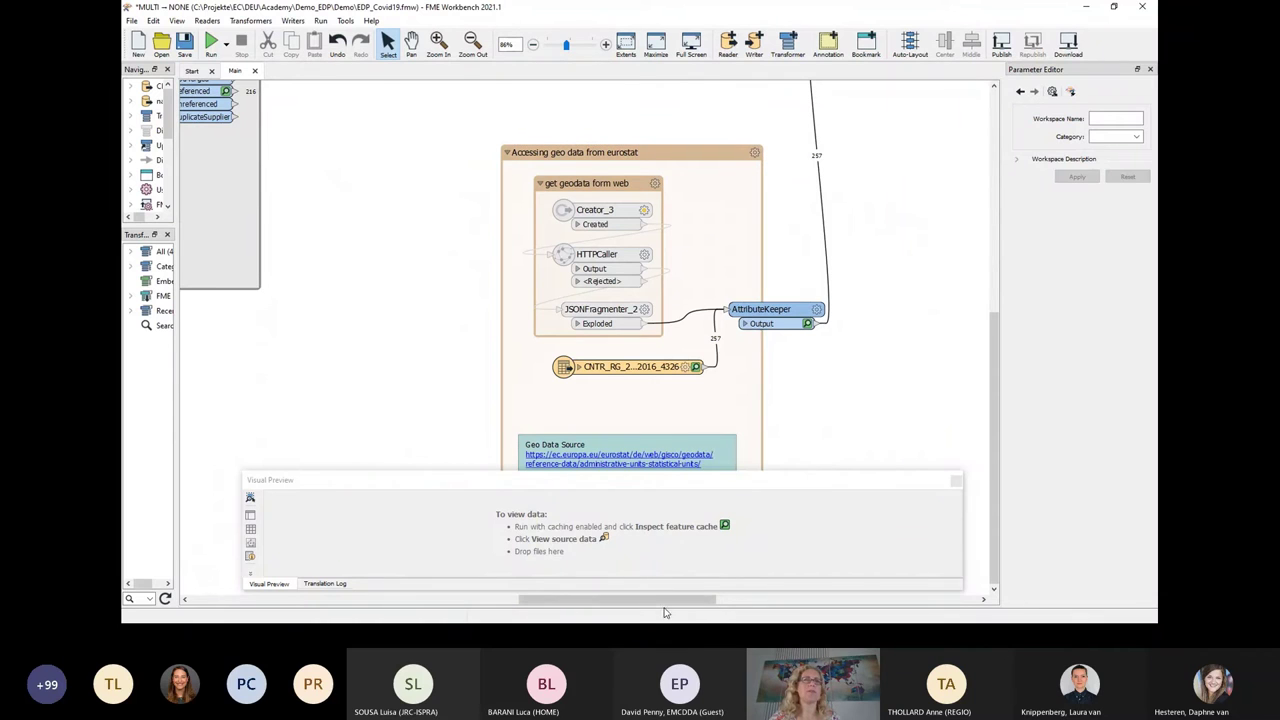
pyautogui.moveTo(678, 603); pyautogui.dragTo(755, 604)
pyautogui.scroll(3, 770, 445)
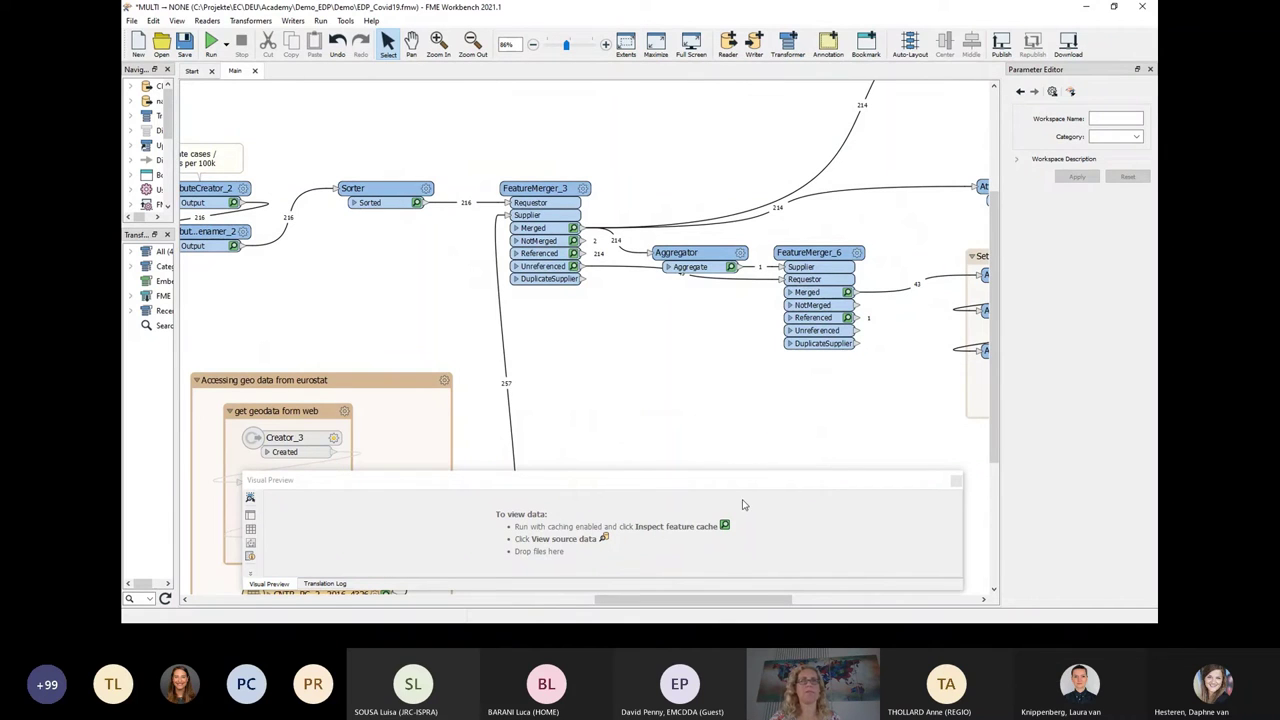
pyautogui.moveTo(750, 600); pyautogui.dragTo(848, 610)
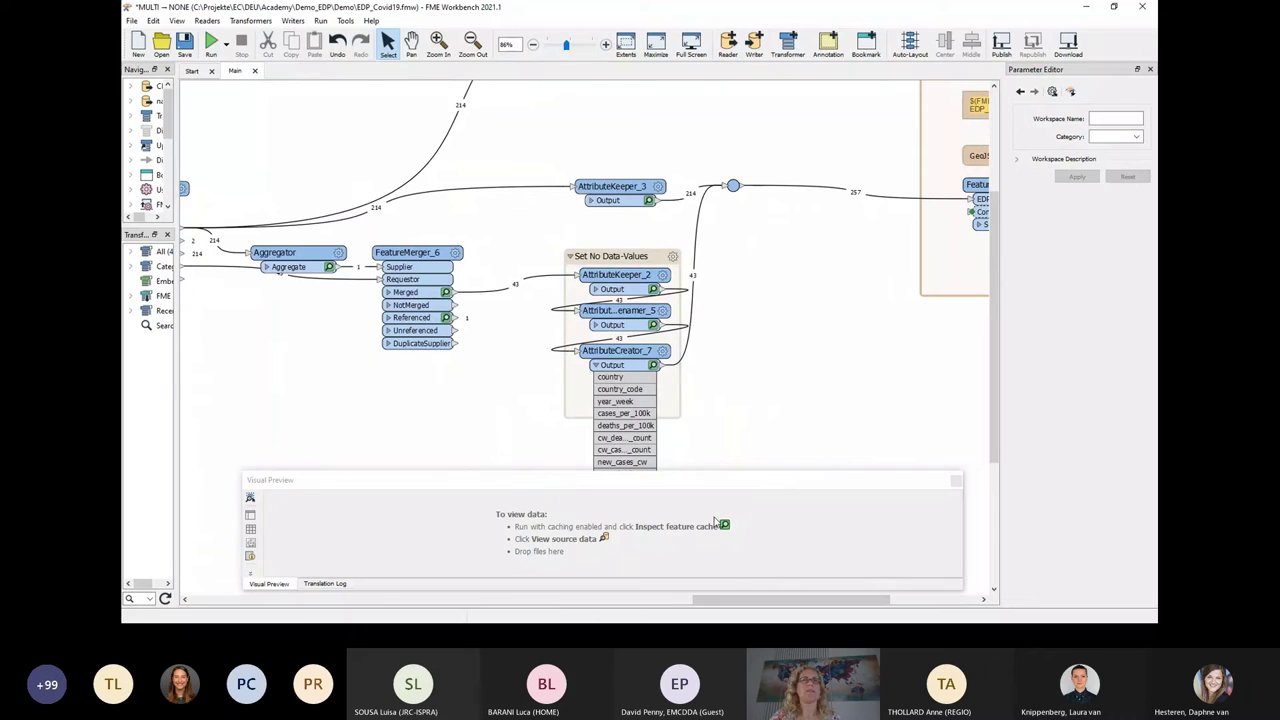
pyautogui.moveTo(728, 595); pyautogui.dragTo(798, 600)
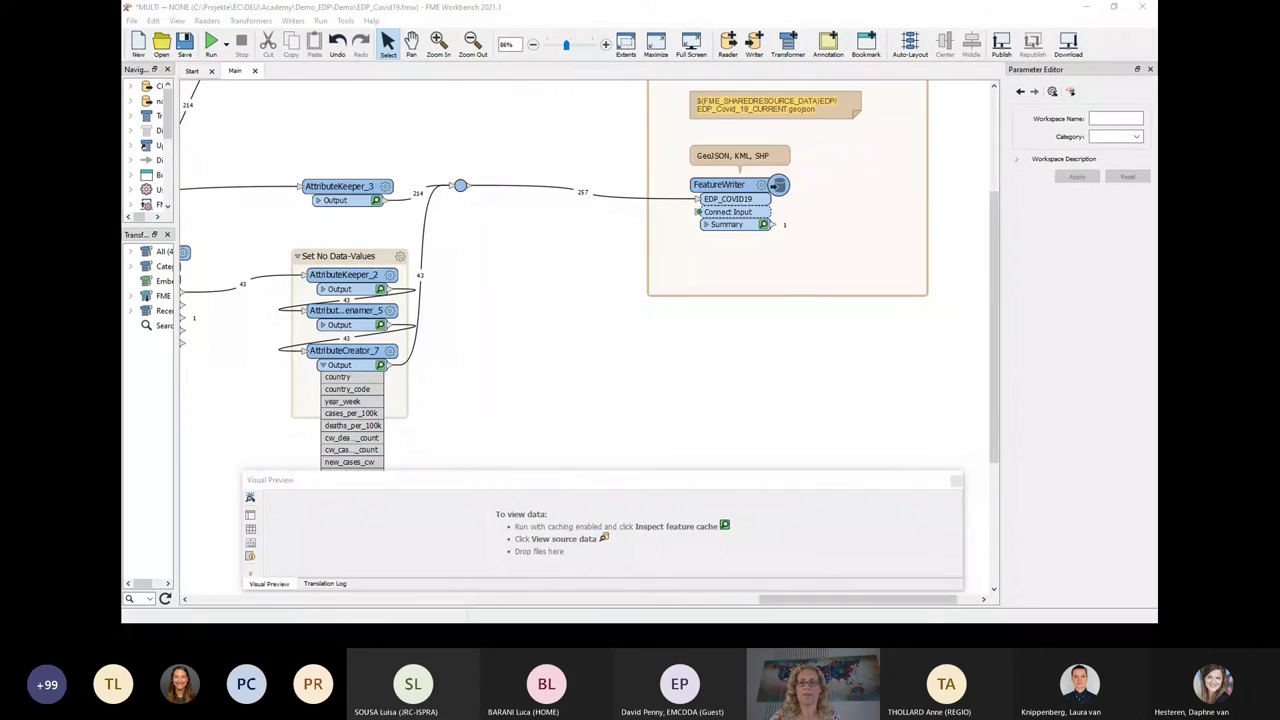
# Step: Open EDP_COVID19.kml from the output folder in Google Earth Pro, maximize the window, and rotate the zoomed-out globe to show Africa
pyautogui.moveTo(917, 622); pyautogui.dragTo(422, 173)
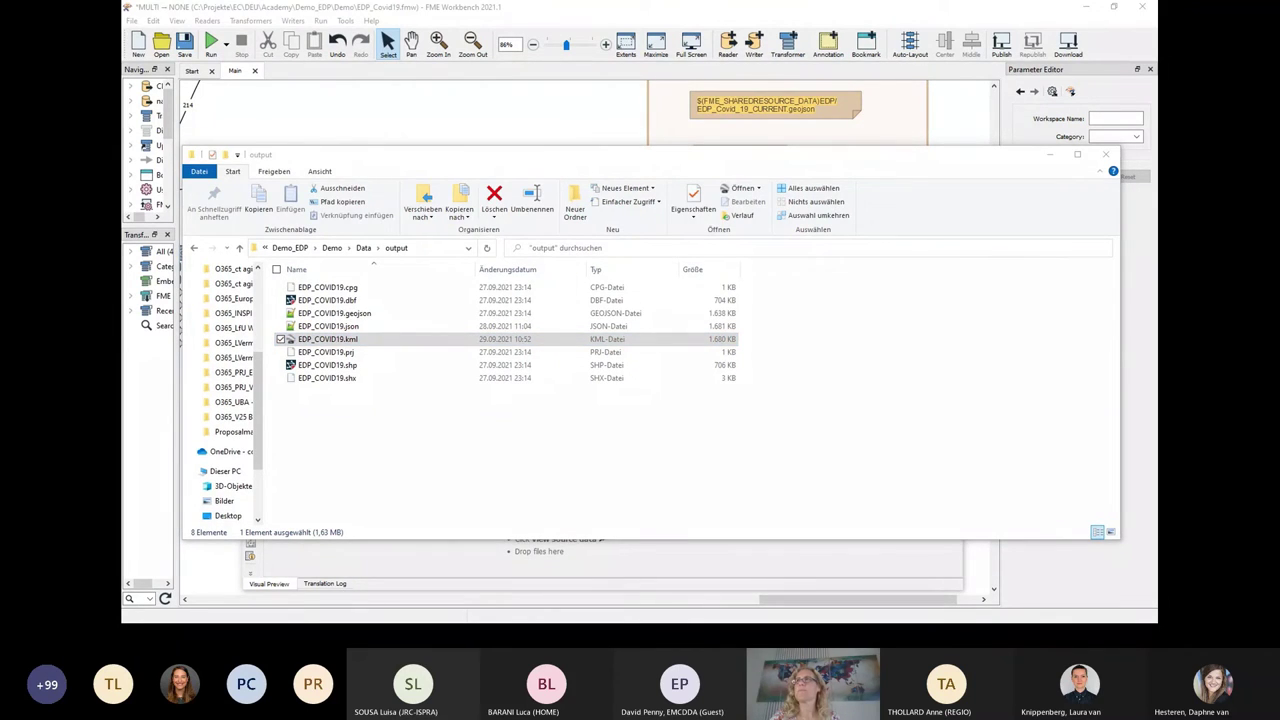
pyautogui.moveTo(1150, 42); pyautogui.dragTo(520, 45)
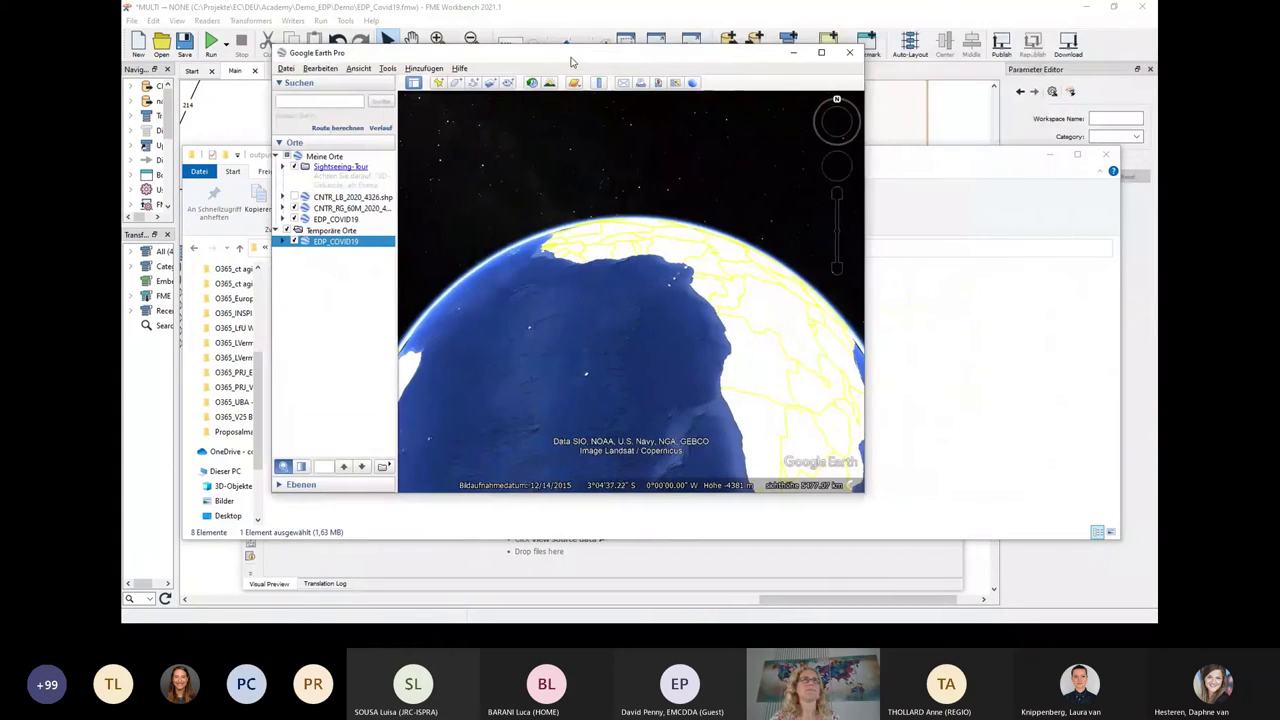
pyautogui.click(822, 56)
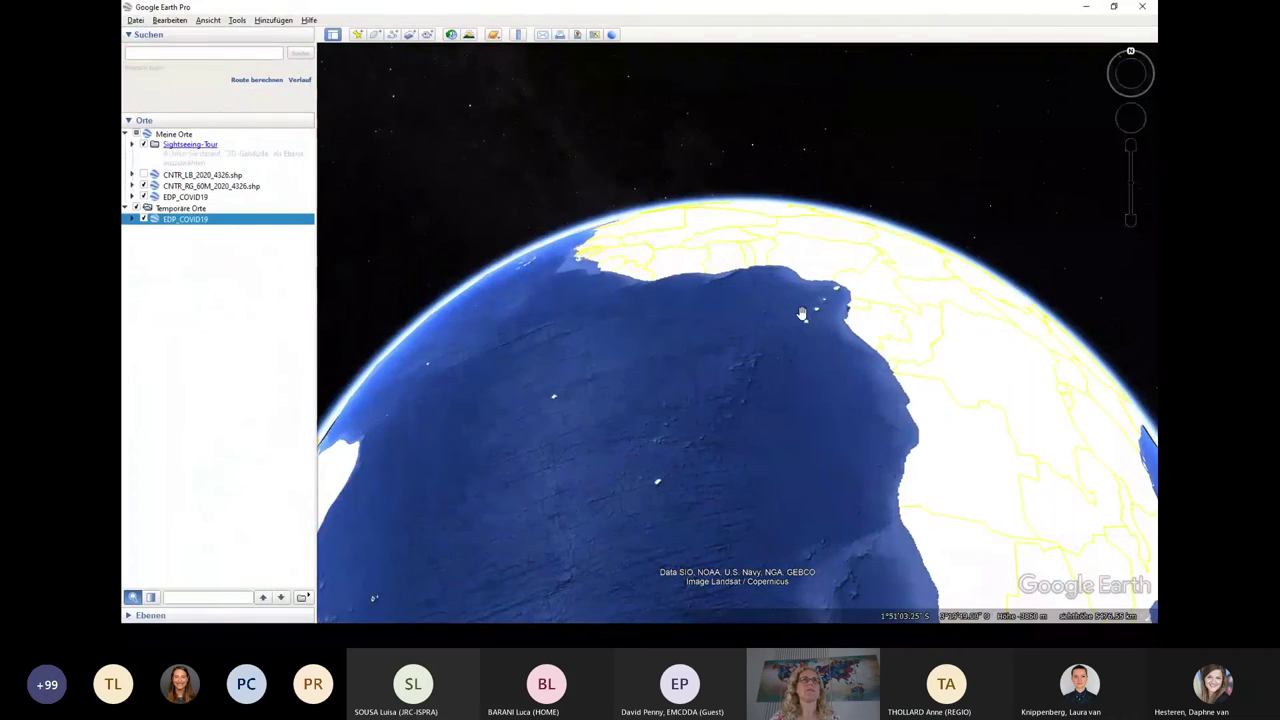
pyautogui.scroll(-3, 807, 328)
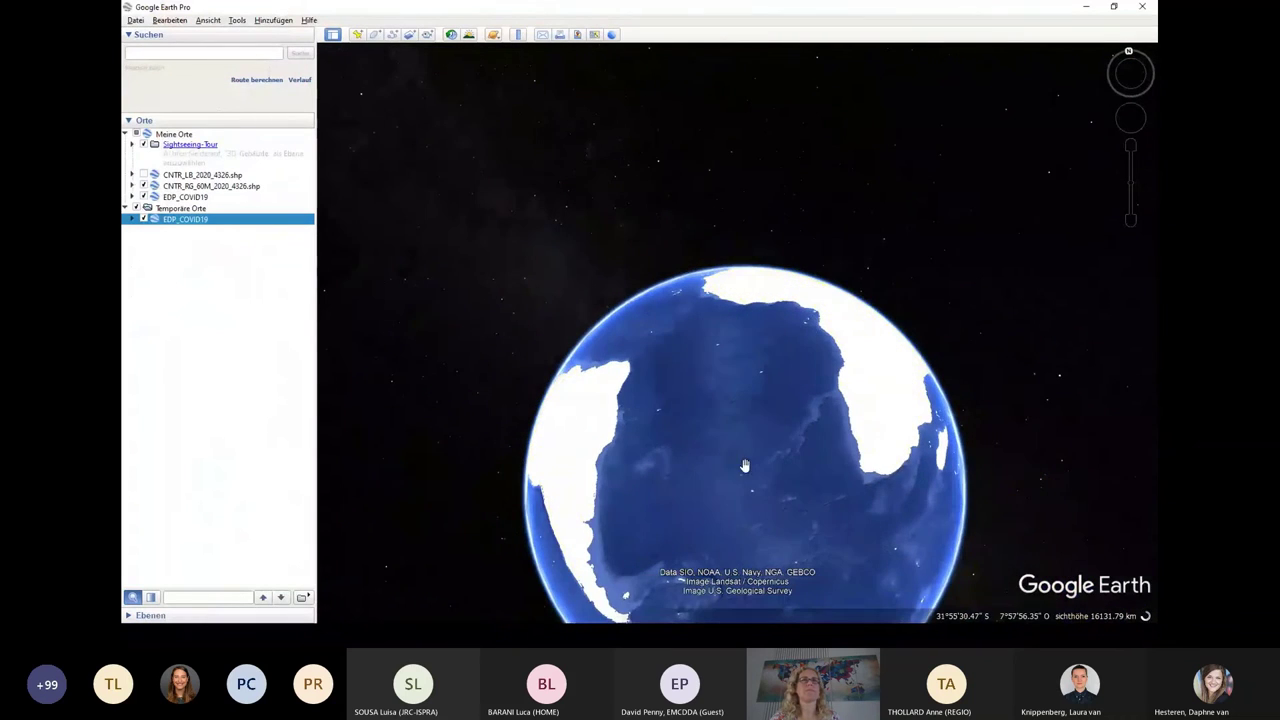
pyautogui.moveTo(820, 443); pyautogui.dragTo(716, 515)
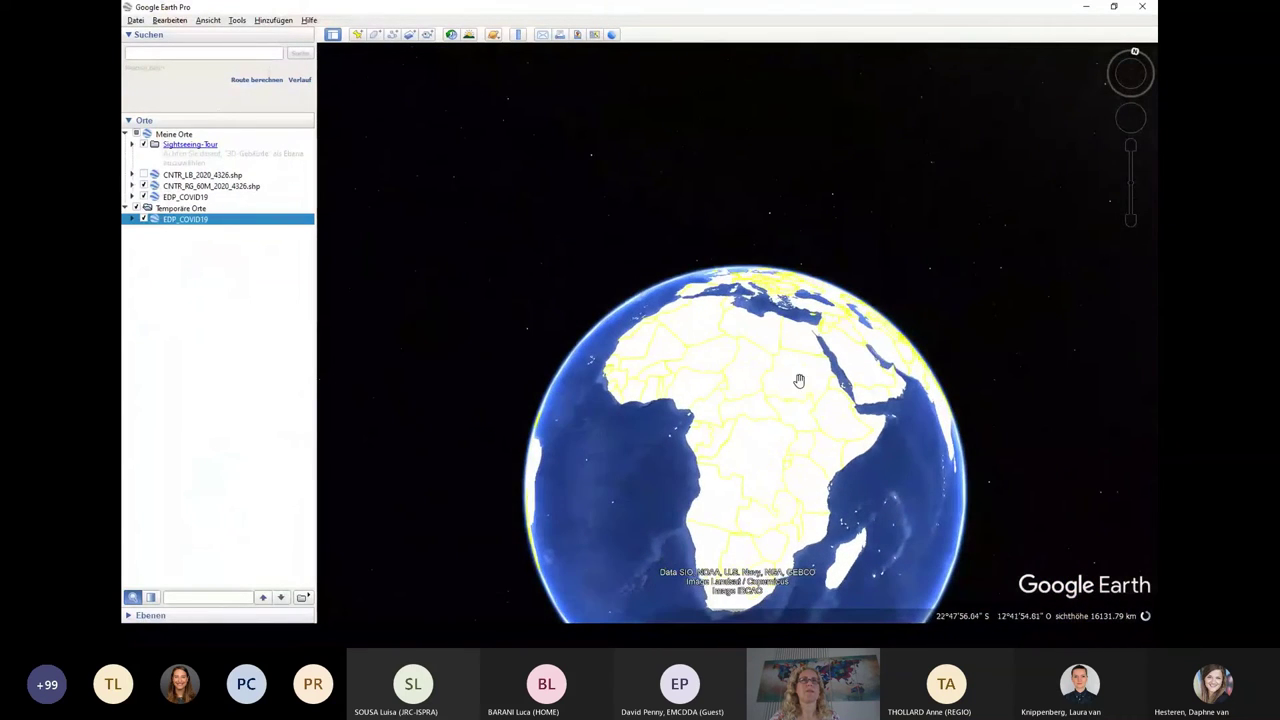
# Step: Examine the country geometries on the globe from Africa northward to a close view of Western and Central Europe
pyautogui.moveTo(795, 374); pyautogui.dragTo(806, 415)
pyautogui.scroll(4, 738, 398)
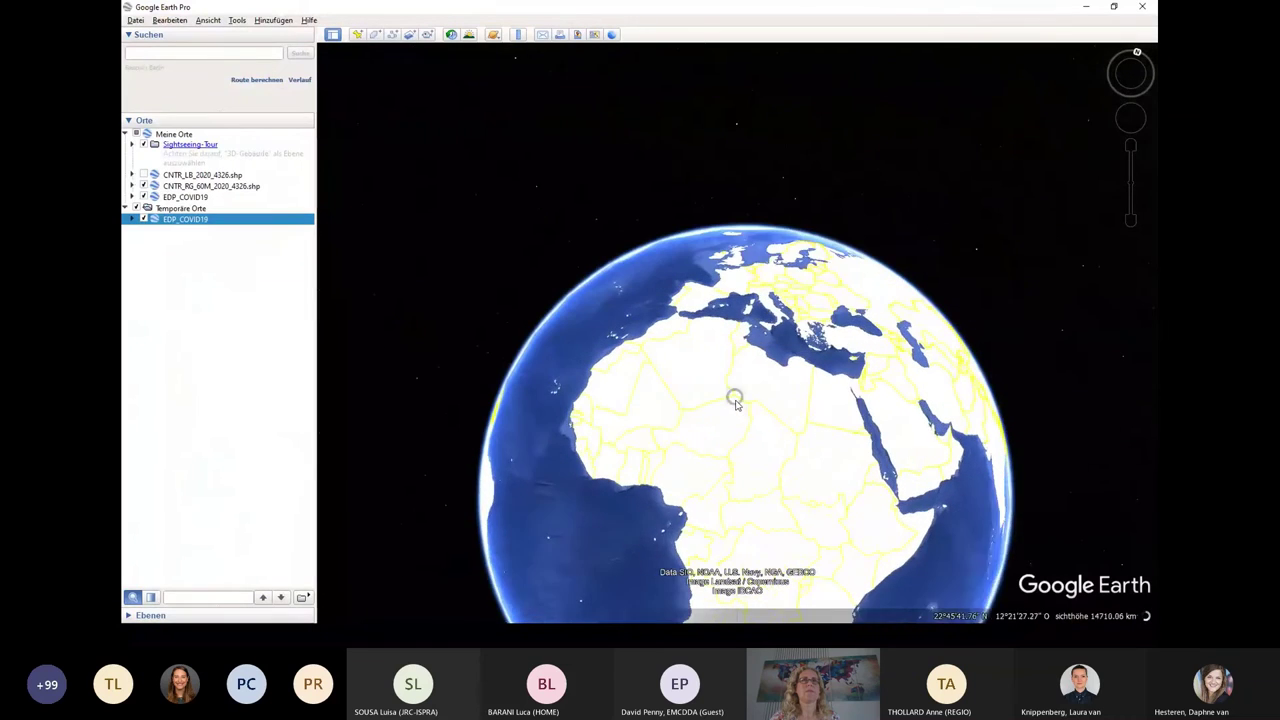
pyautogui.moveTo(805, 190); pyautogui.dragTo(808, 420)
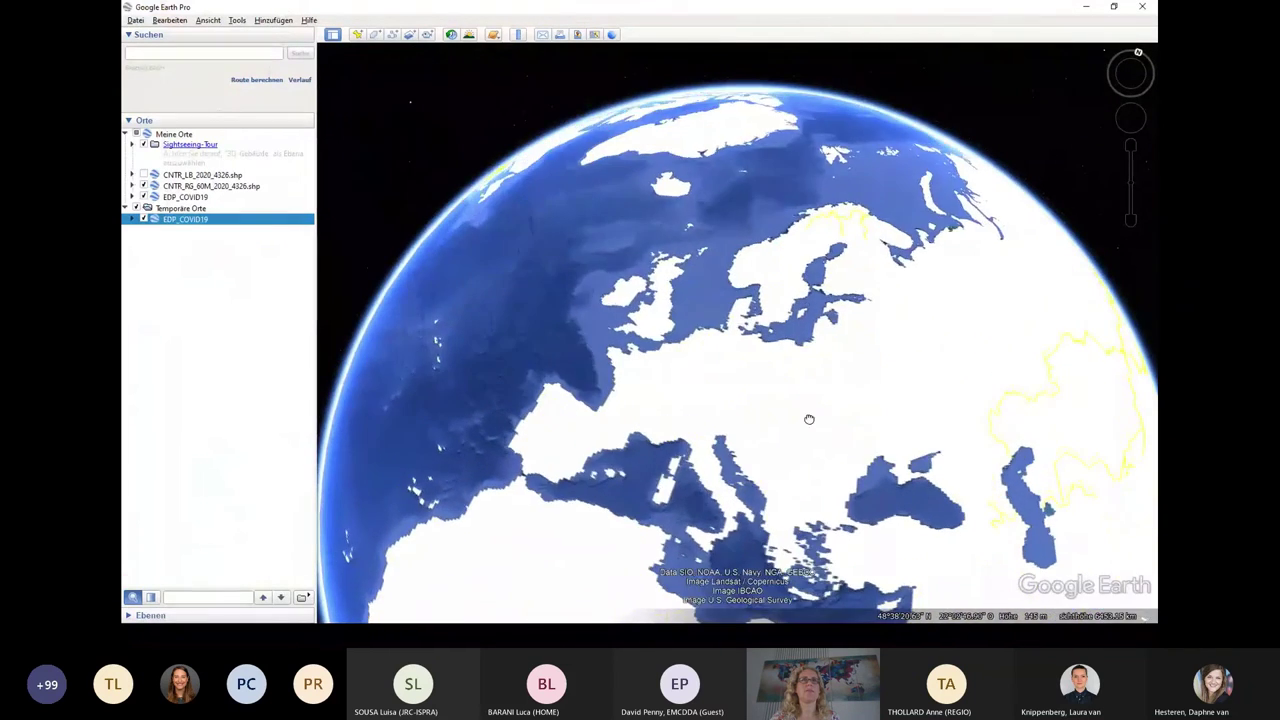
pyautogui.moveTo(958, 467); pyautogui.dragTo(988, 320)
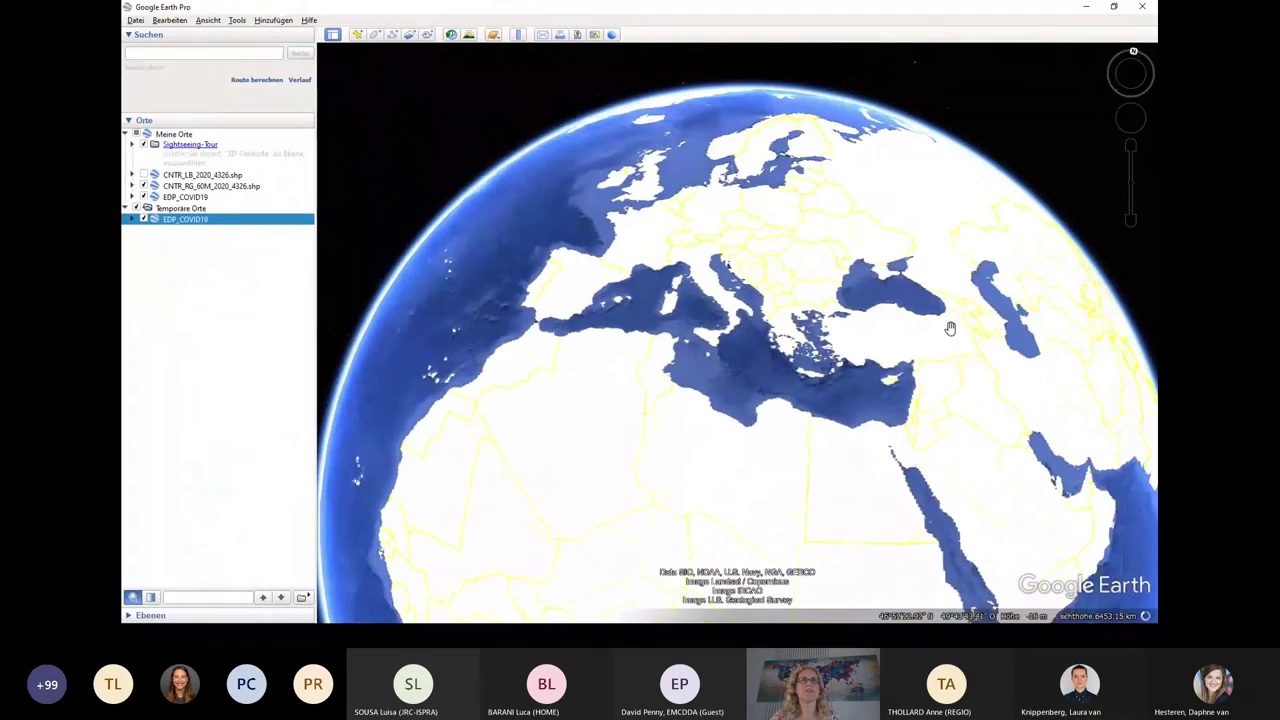
pyautogui.moveTo(799, 432); pyautogui.dragTo(823, 531)
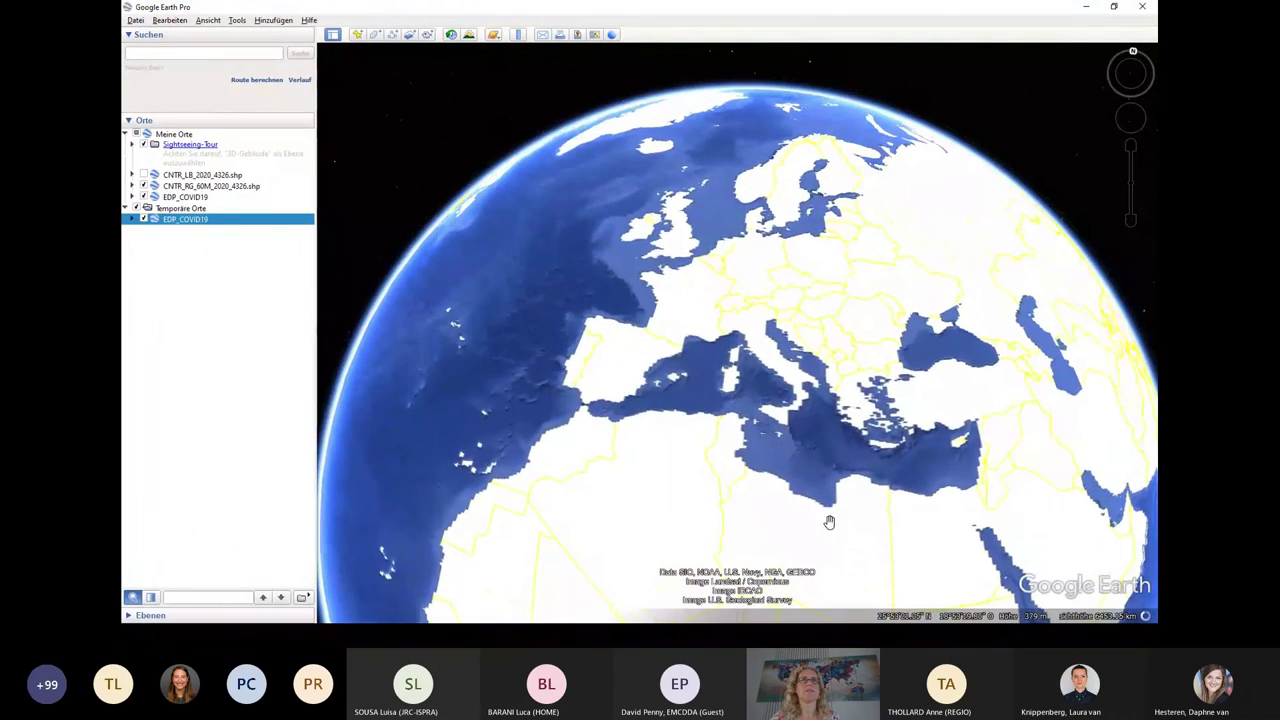
pyautogui.scroll(3, 783, 287)
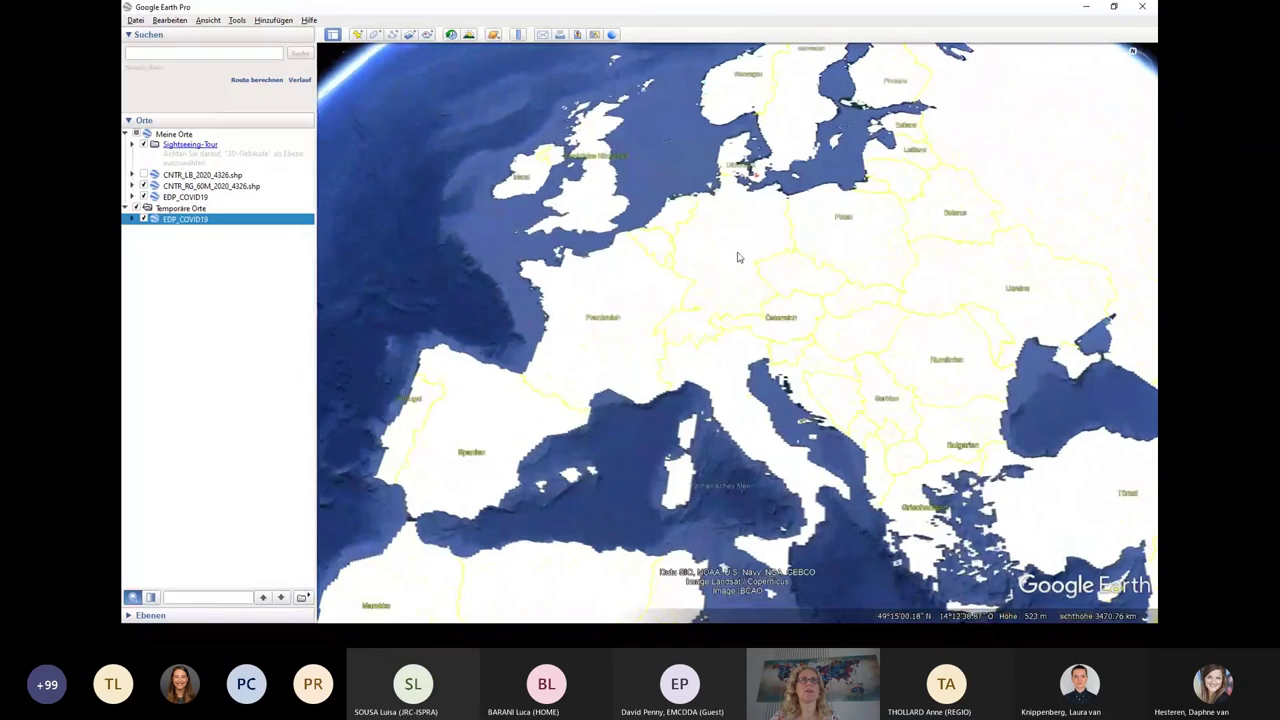
pyautogui.scroll(2, 836, 385)
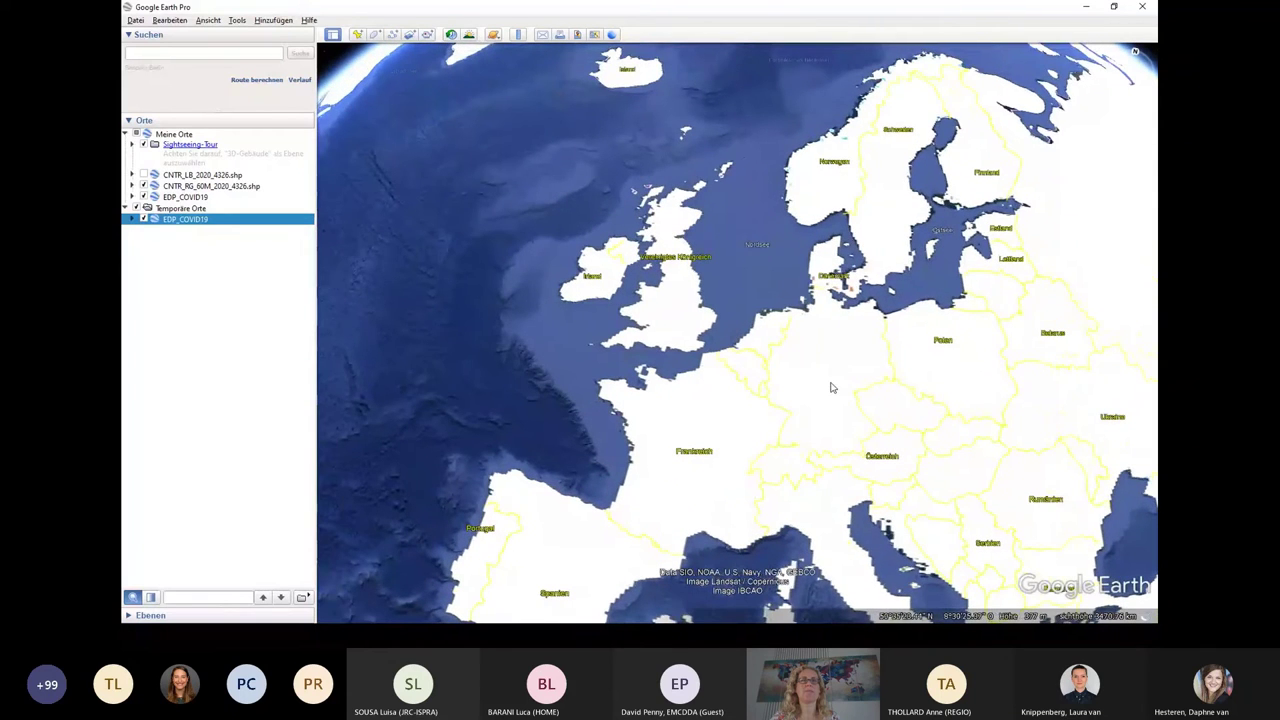
pyautogui.scroll(2, 829, 383)
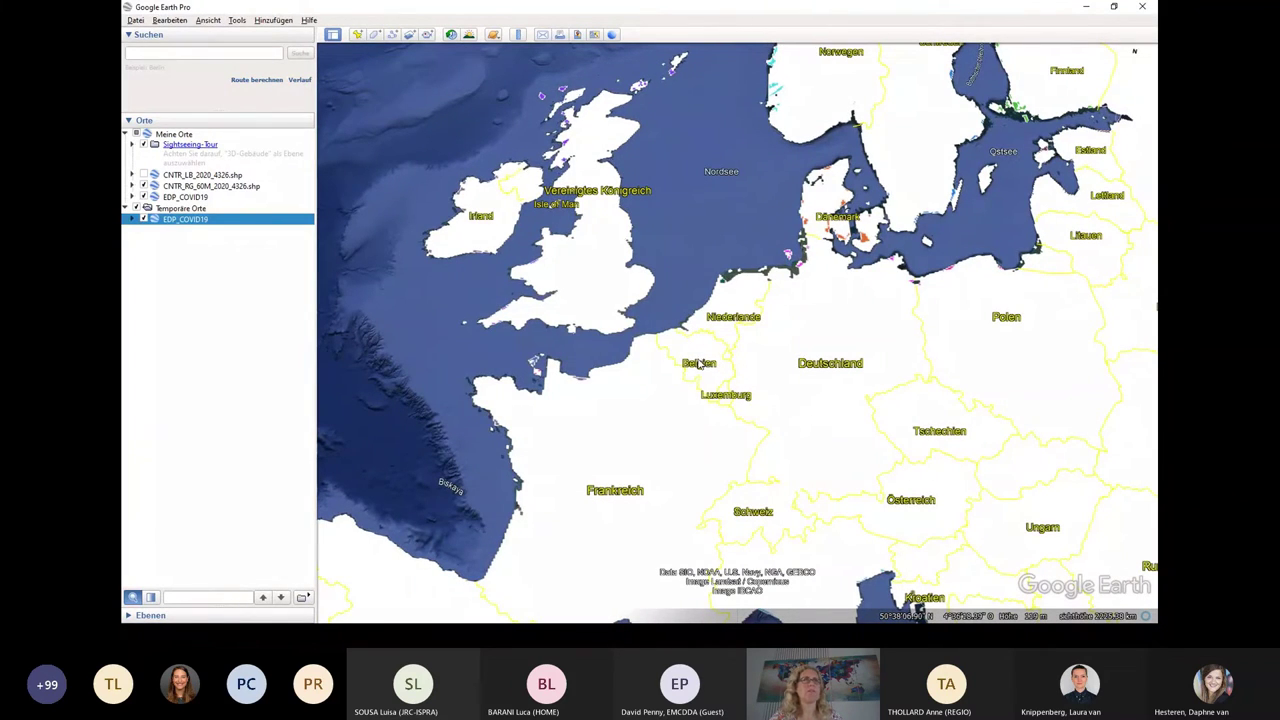
# Step: Inspect the COVID-19 attribute tables of Belgium and Germany on the map, closing each country's balloon after viewing
pyautogui.click(700, 364)
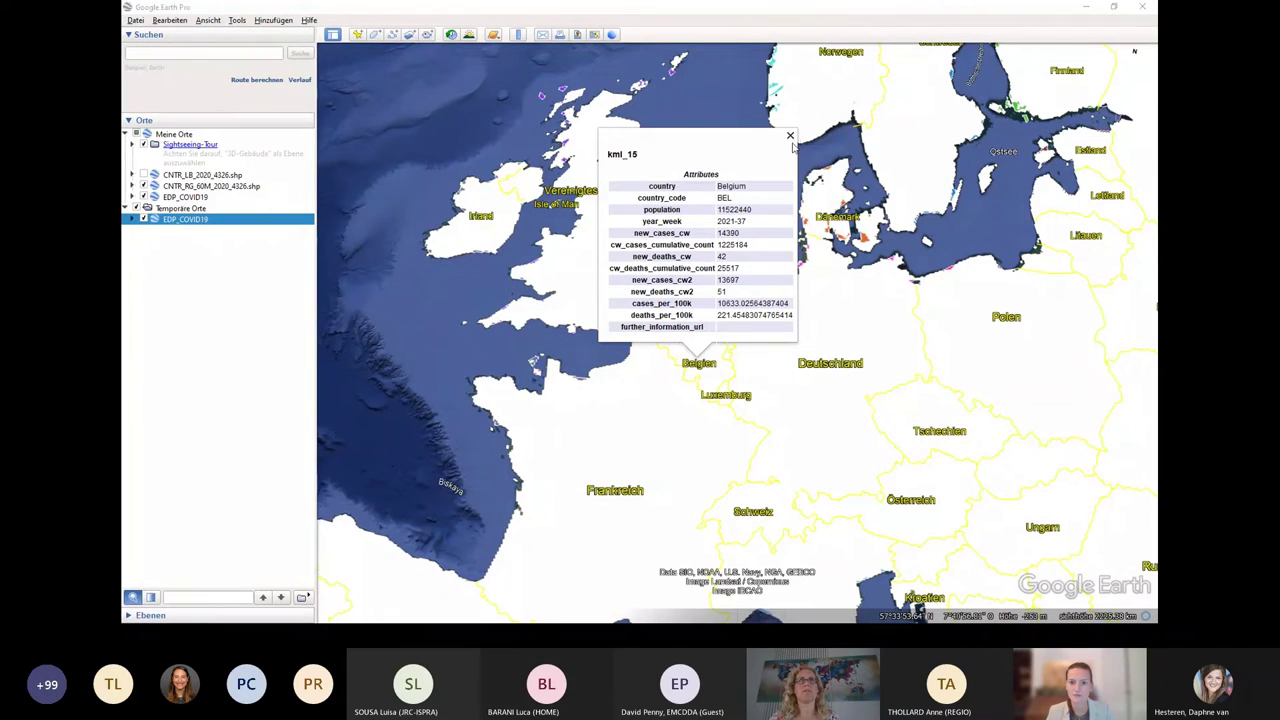
pyautogui.click(791, 137)
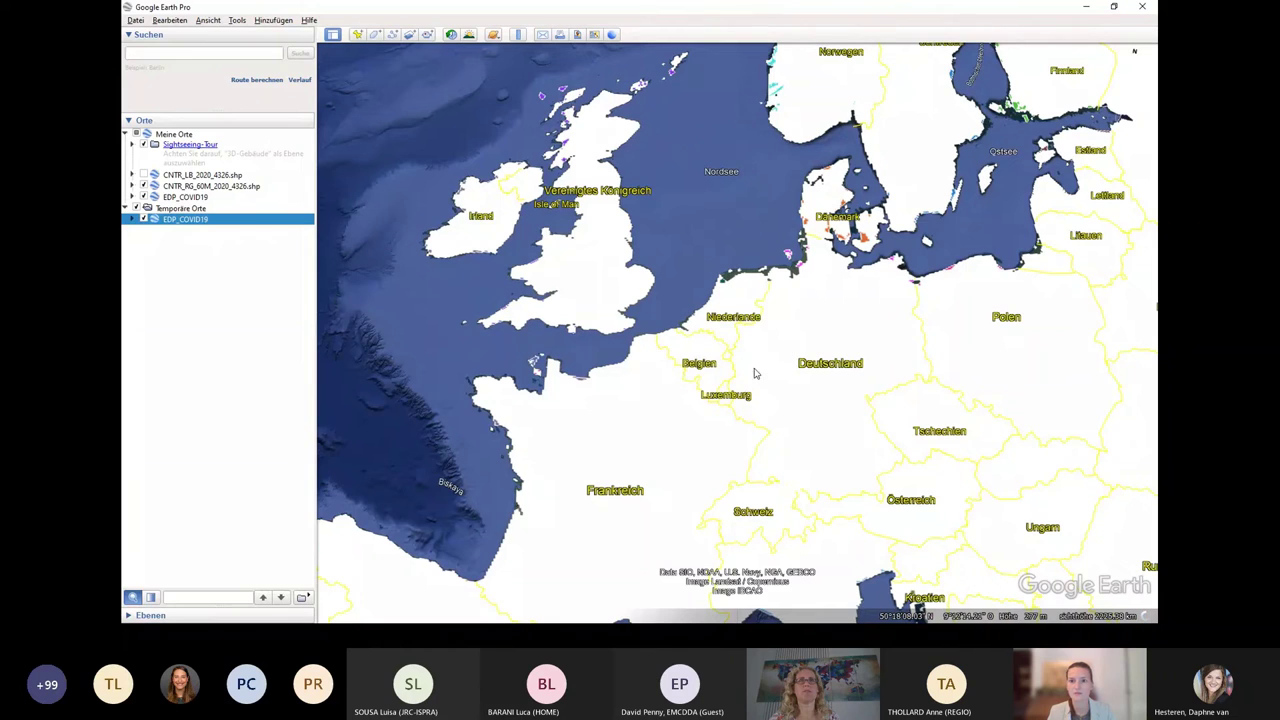
pyautogui.click(821, 366)
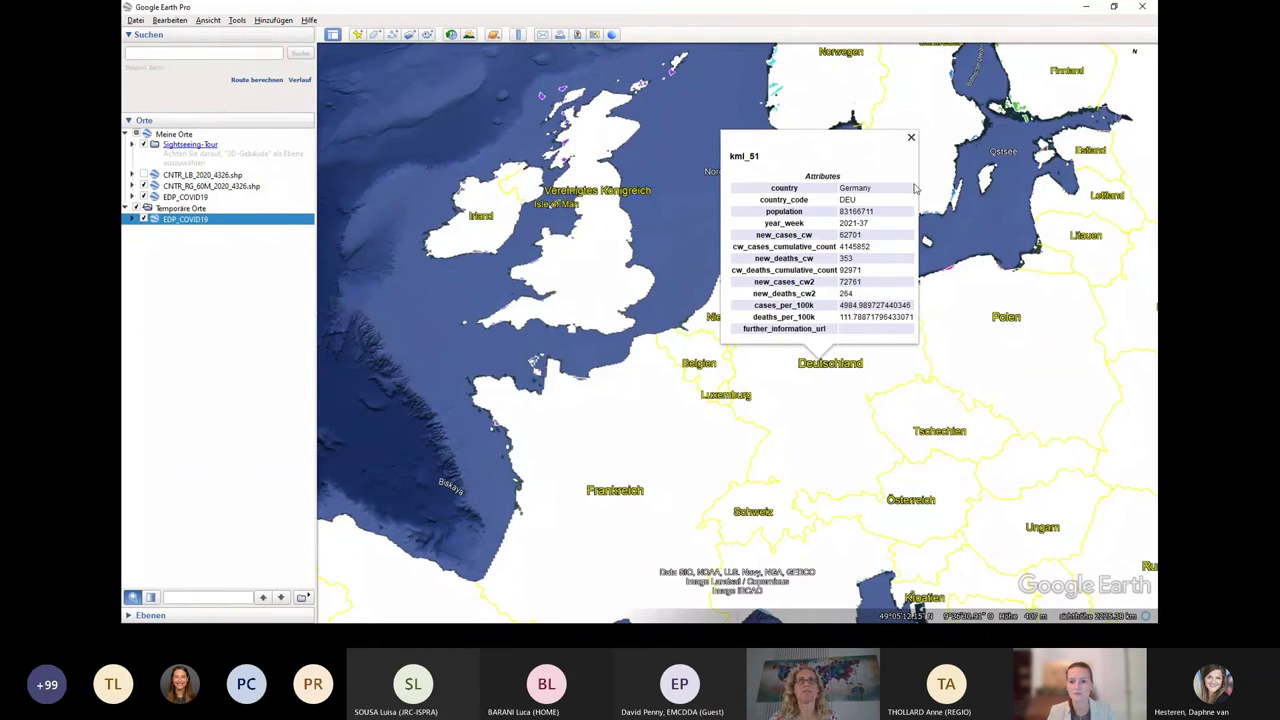
pyautogui.click(911, 138)
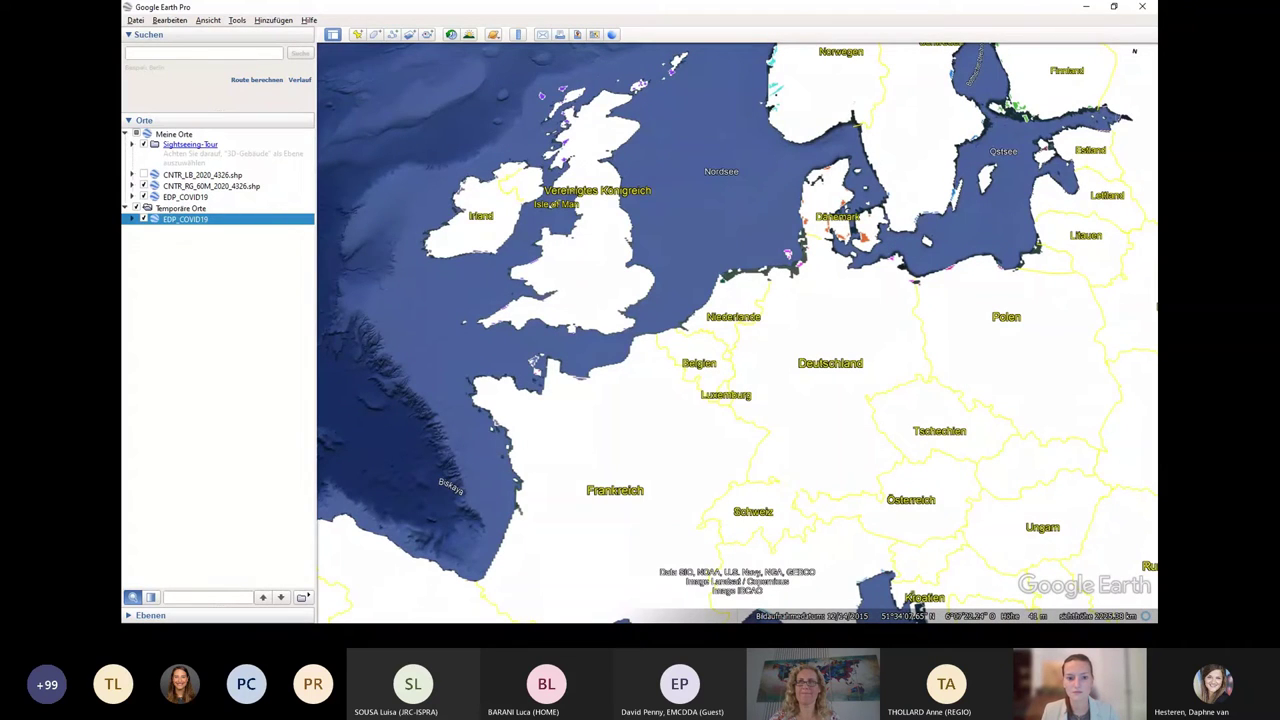
# Step: Minimize Google Earth Pro, the output folder window and FME Workbench to return to the presentation slide
pyautogui.click(1086, 7)
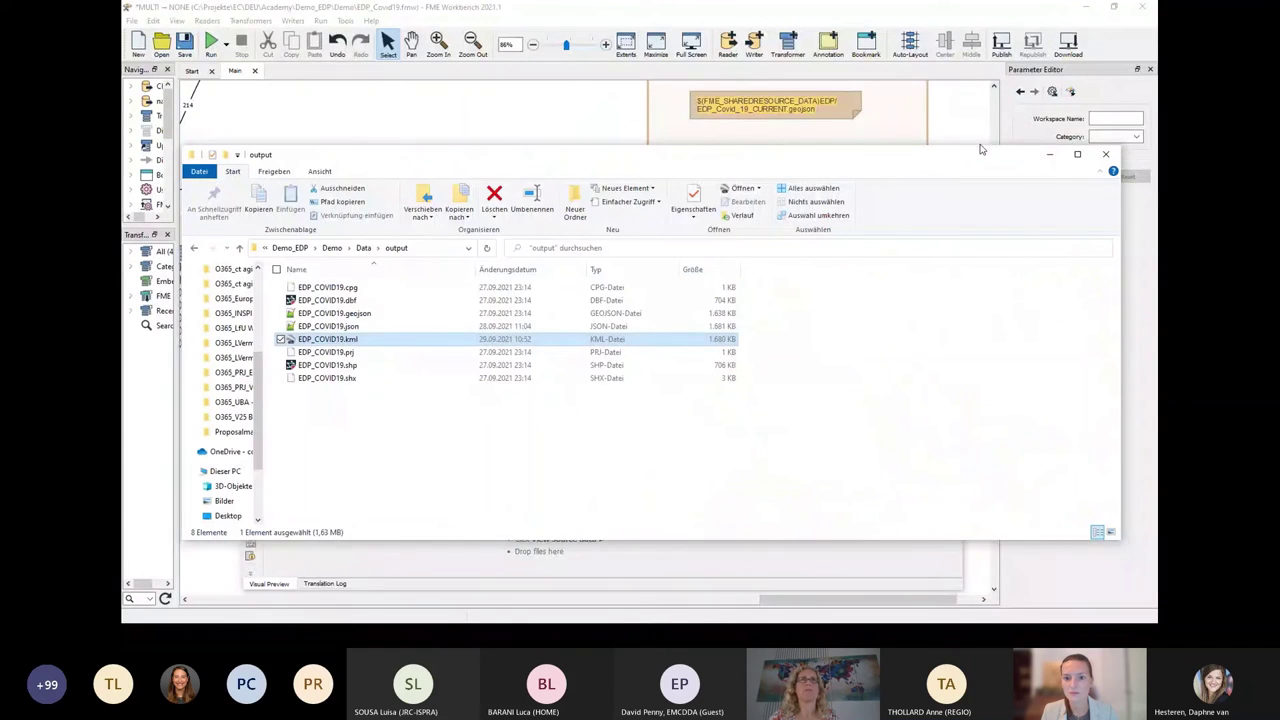
pyautogui.click(1049, 154)
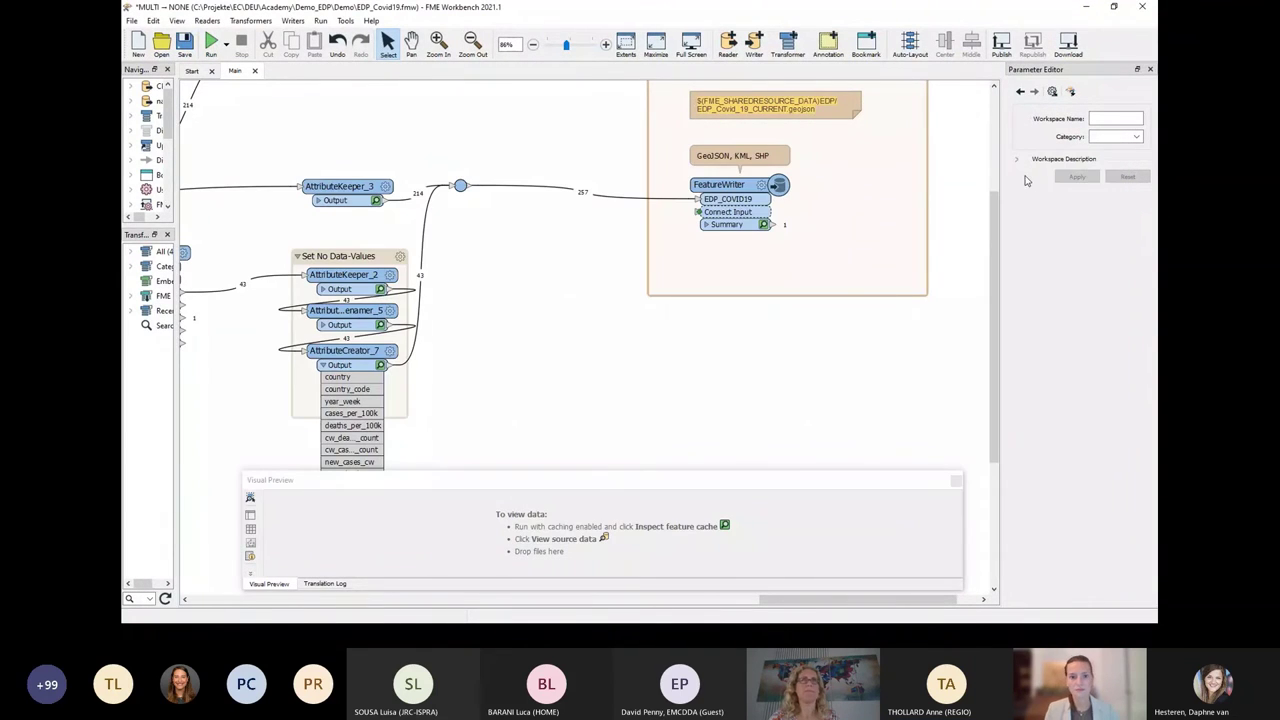
pyautogui.click(1086, 8)
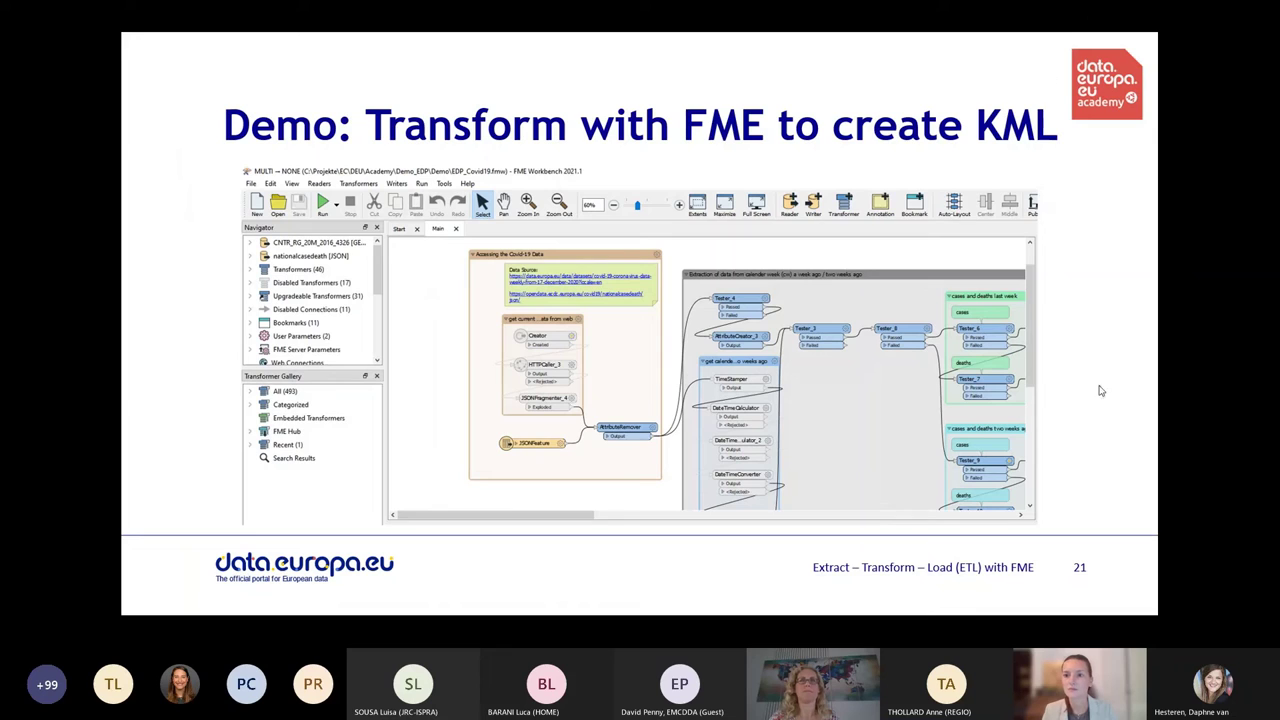